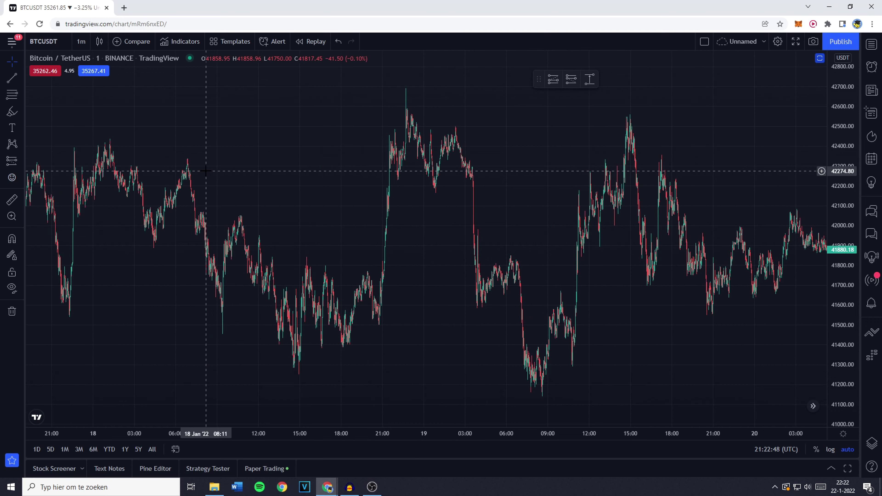
Search the indicator library for "supertrend" and add the first-listed community SuperTrend script to the BTCUSDT chart.
left_click_drag(211, 179, 304, 185)
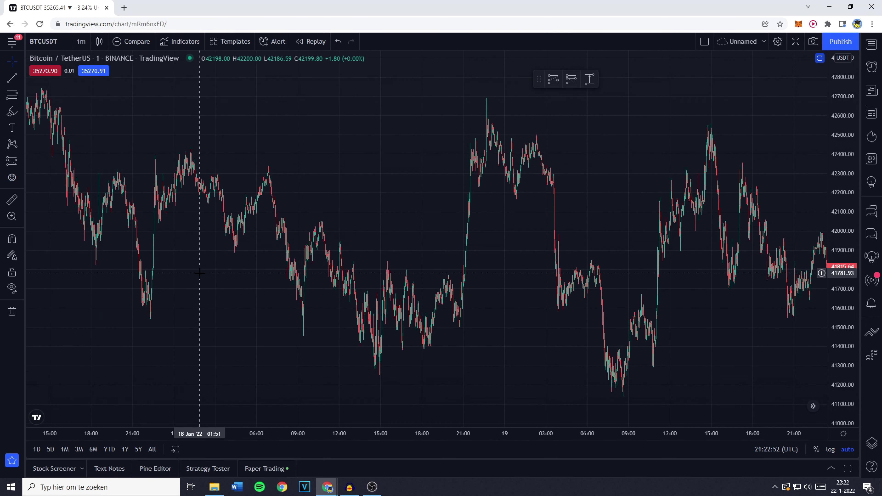
left_click_drag(376, 291, 235, 289)
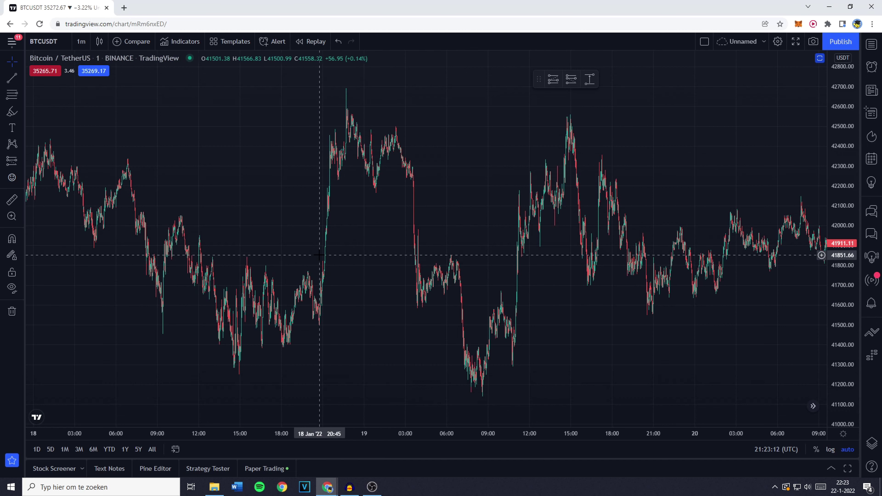
left_click(184, 43)
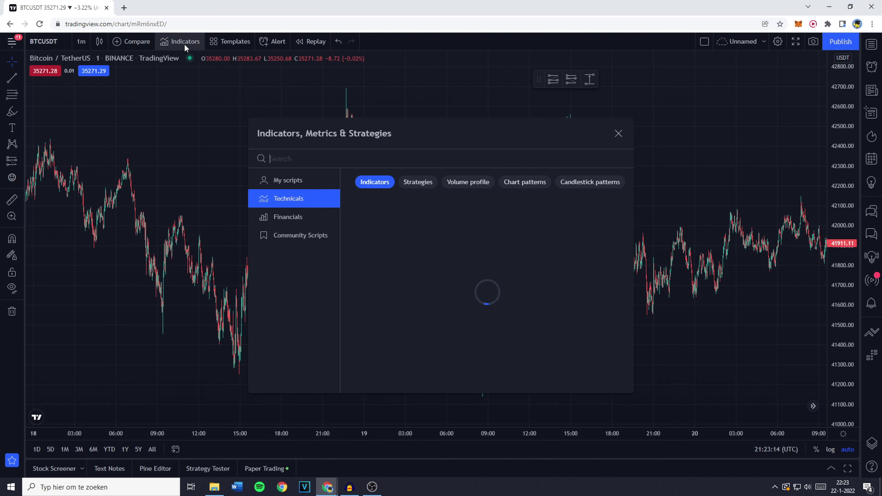
type("supertrend")
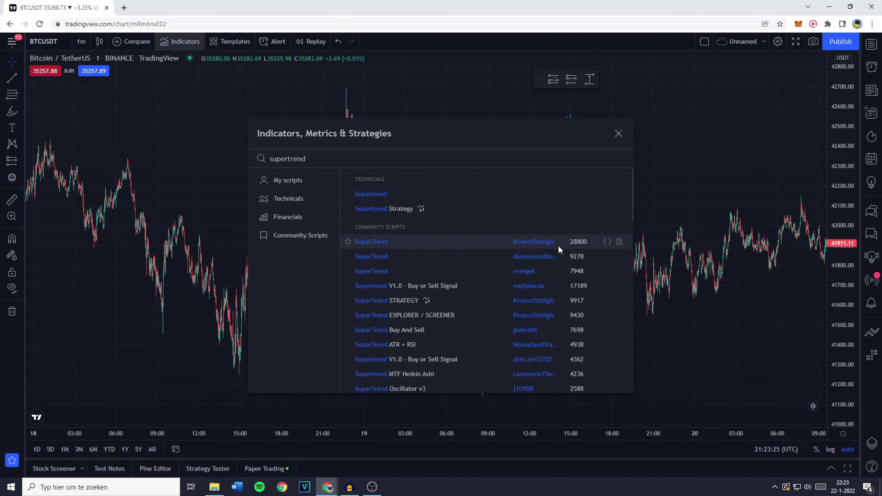
left_click(458, 240)
key("Escape")
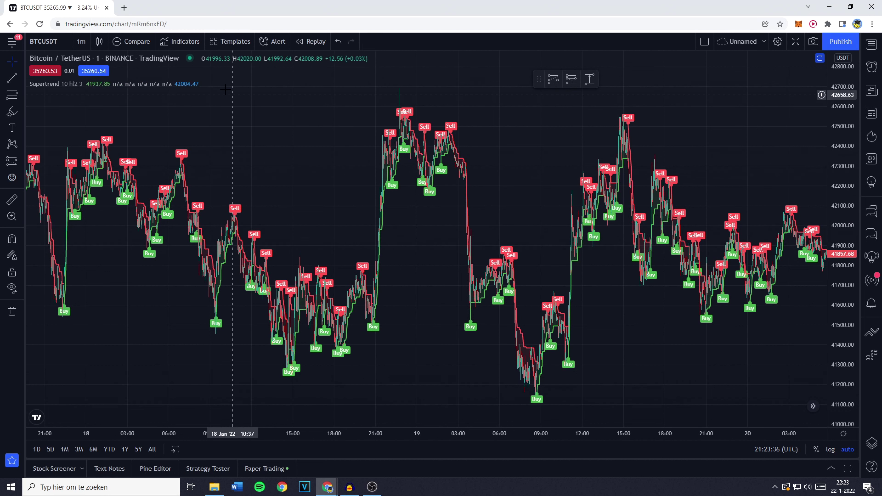
Search the indicators for "ema ribbon", mark EMA Ribbon [Krypt] as a favorite and add it to the chart.
left_click(187, 43)
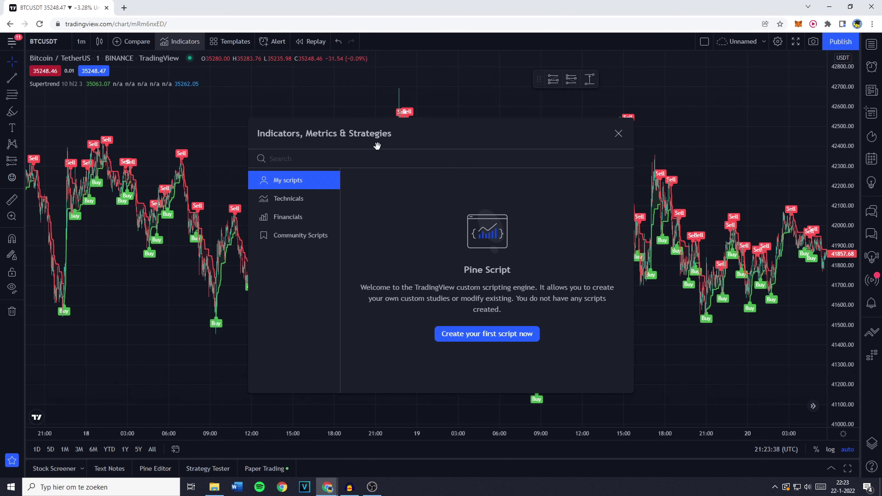
type("ema ribbon")
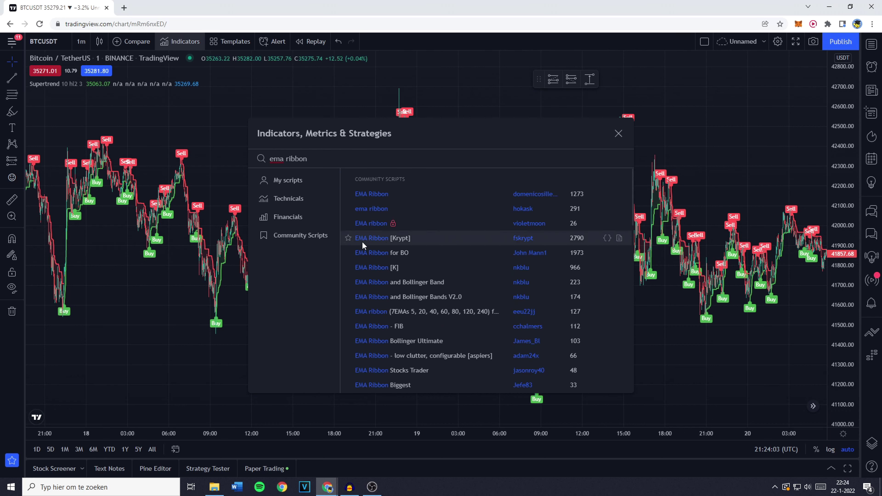
left_click(349, 238)
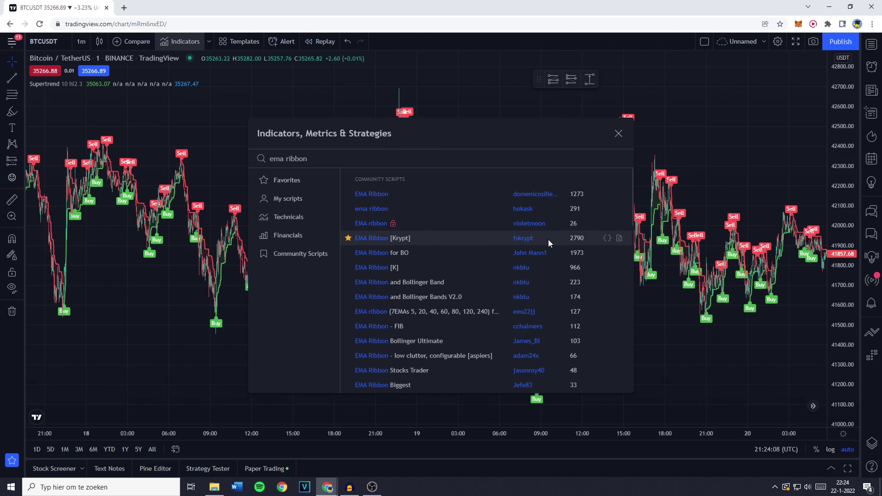
left_click(467, 239)
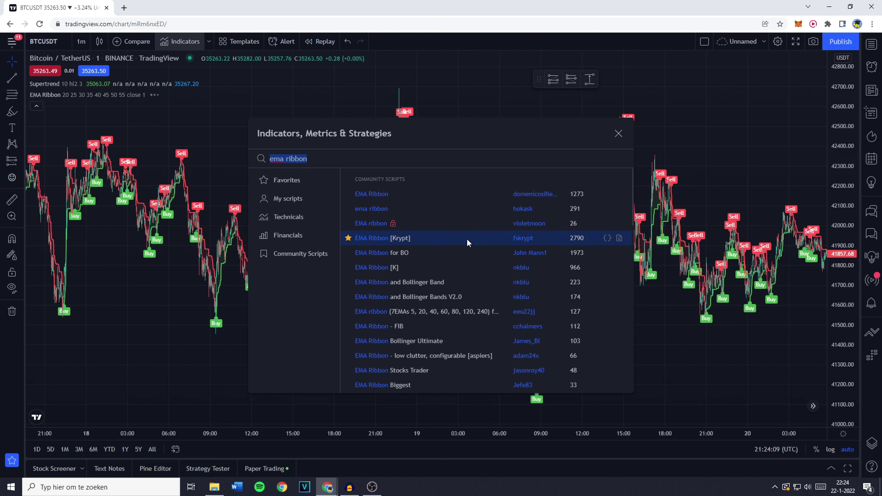
key("Escape")
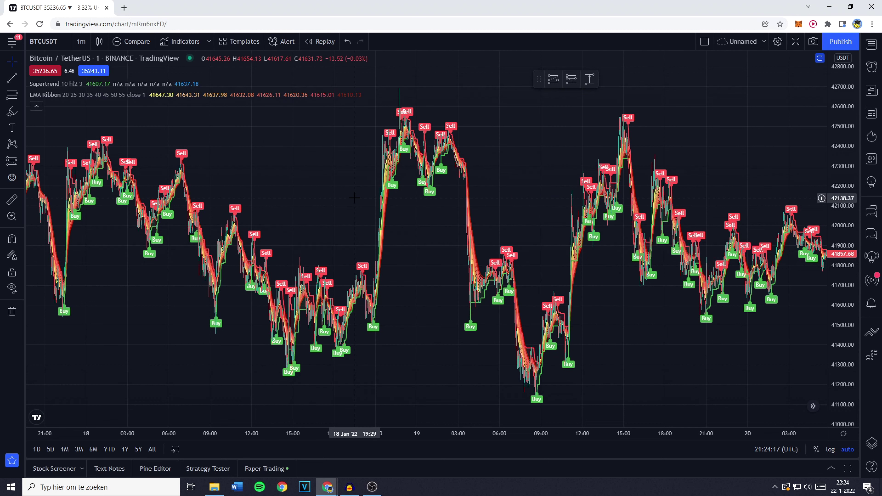
Set the Supertrend indicator's ATR Multiplier to 5 and its ATR Period to 22.
mouse_move(69, 87)
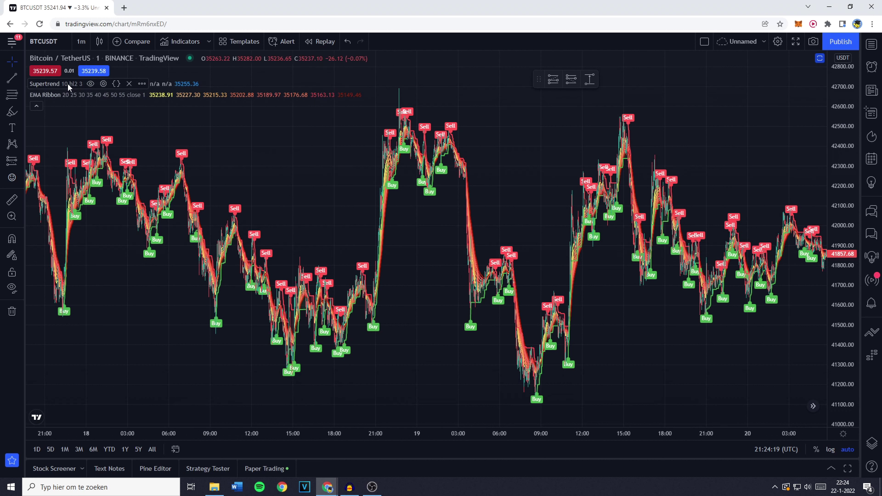
left_click(103, 84)
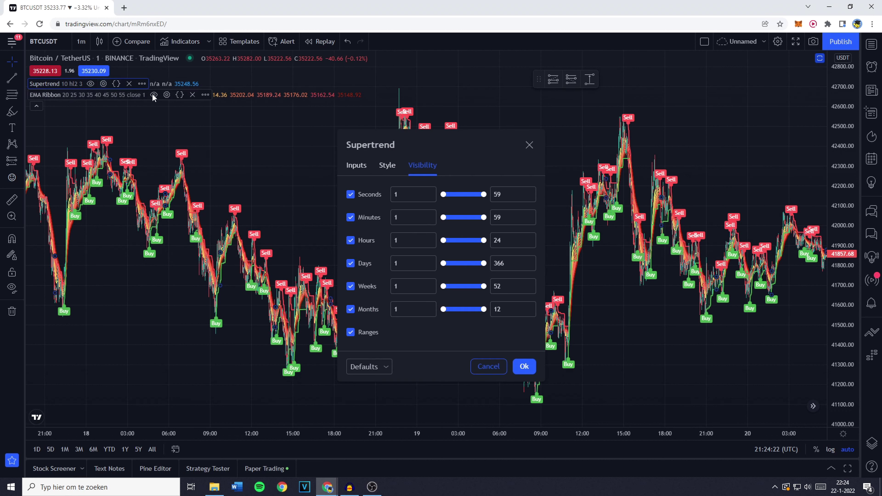
left_click(357, 166)
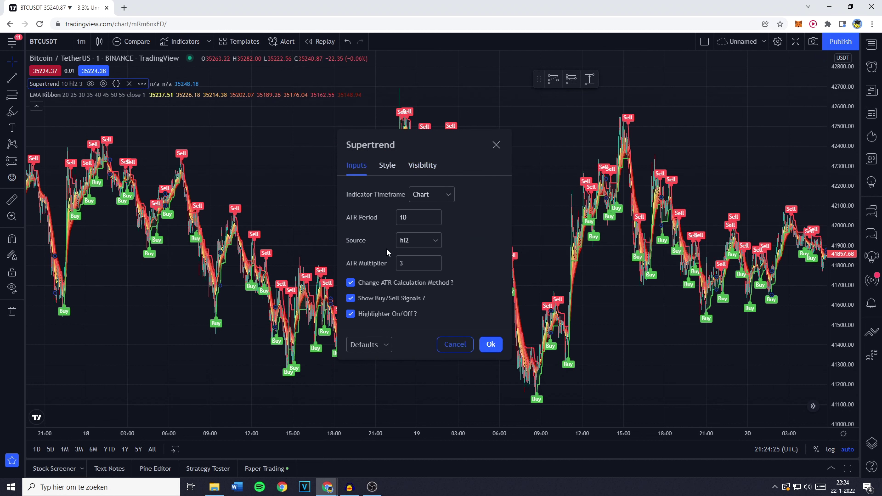
left_click(421, 264)
type("5")
left_click(357, 218)
type("22")
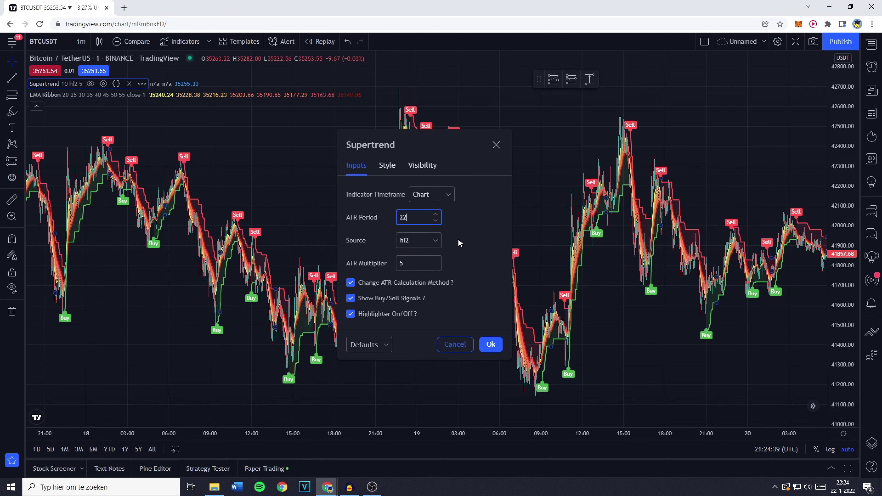
left_click(460, 243)
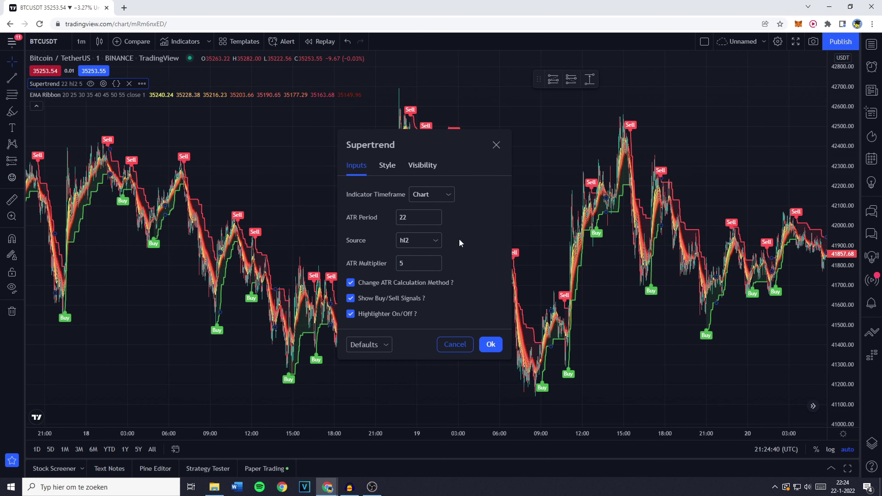
left_click(491, 345)
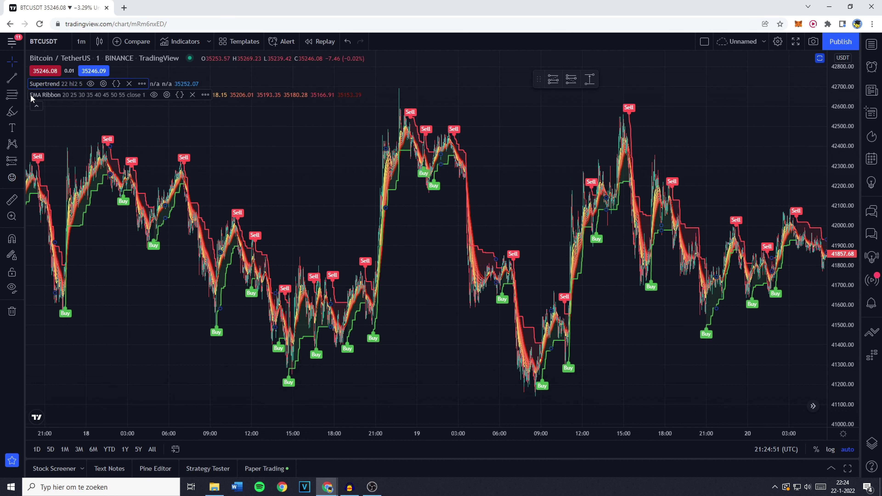
Hide the MA-1 through MA-6 lines in the EMA Ribbon's style settings, leaving MA-7 and MA-8 enabled.
left_click(167, 95)
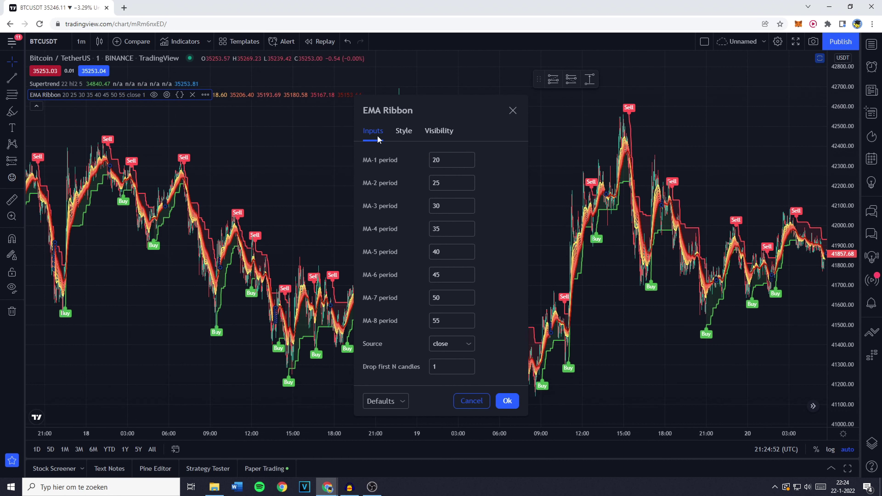
left_click(404, 132)
left_click(367, 160)
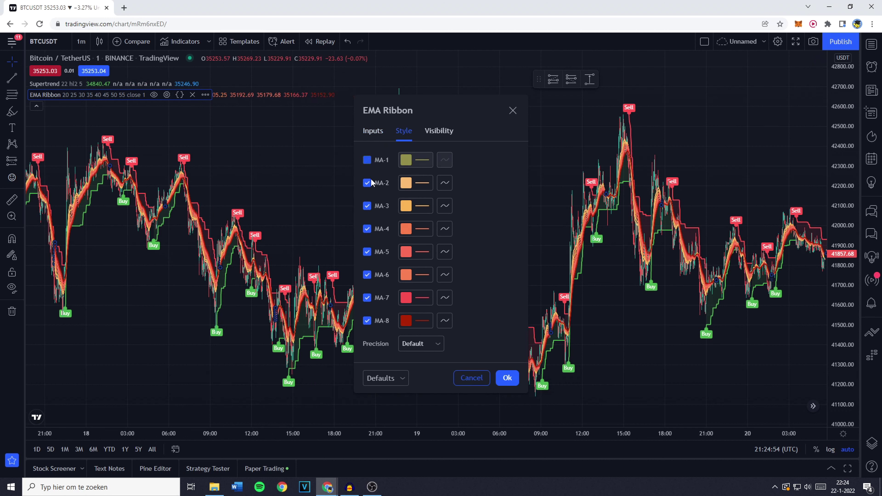
left_click(367, 183)
left_click(373, 206)
left_click(374, 229)
left_click(372, 252)
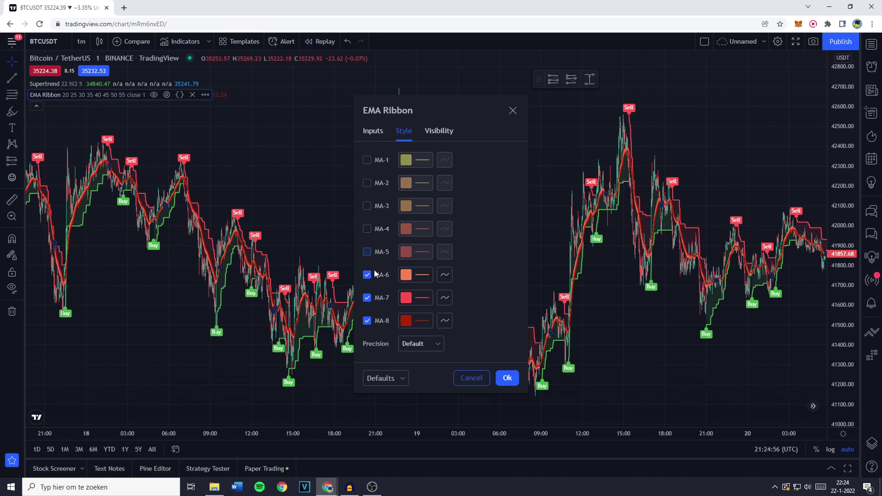
left_click(374, 274)
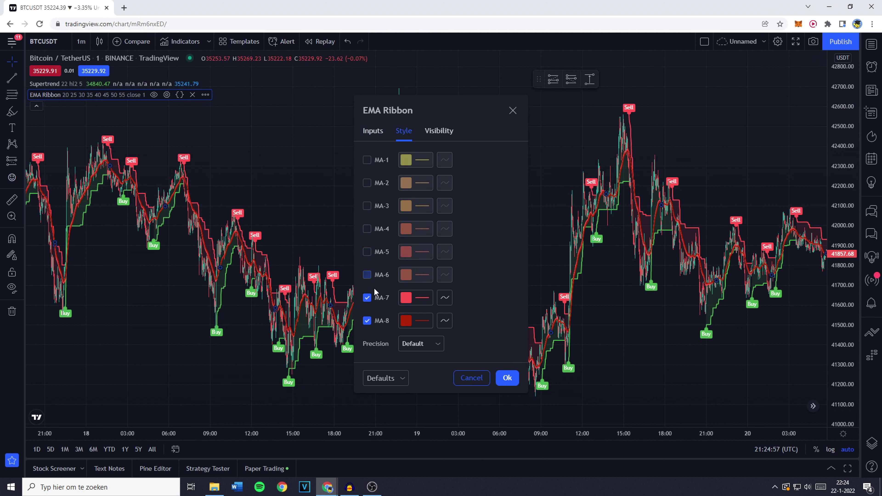
Set the EMA Ribbon's MA-8 period to 200 and apply the settings.
left_click(374, 133)
double_click(449, 295)
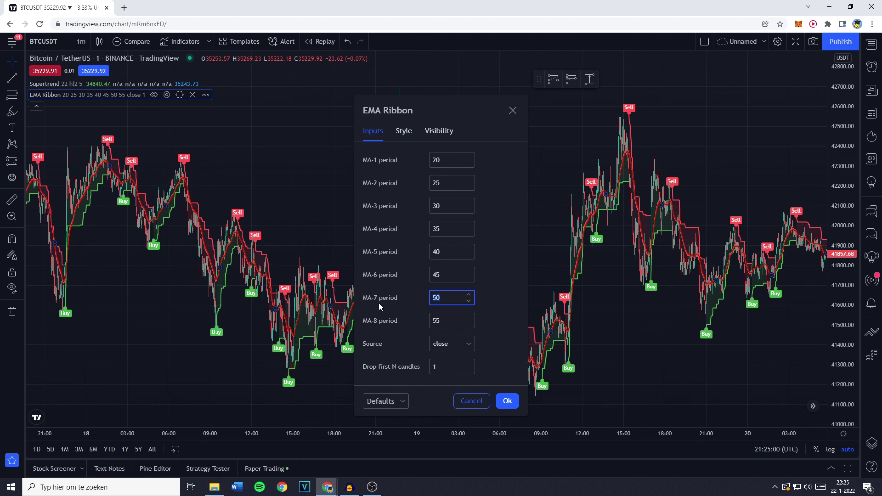
key("Tab")
type("200")
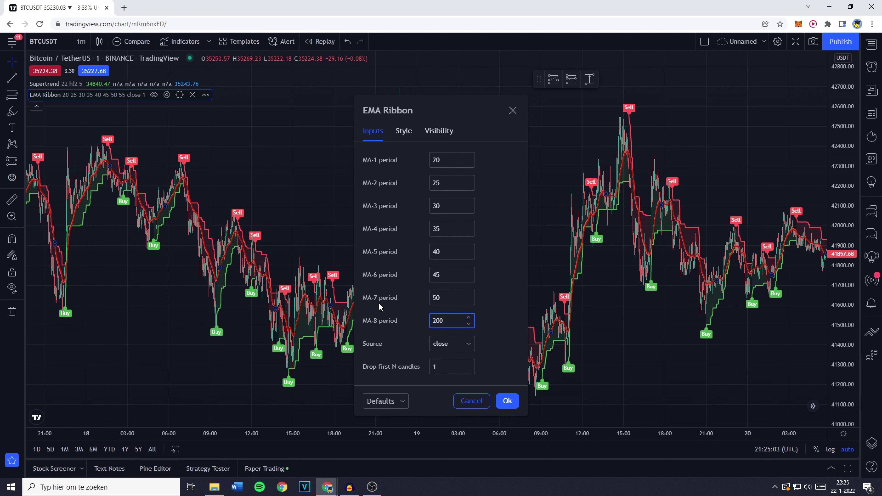
left_click(507, 400)
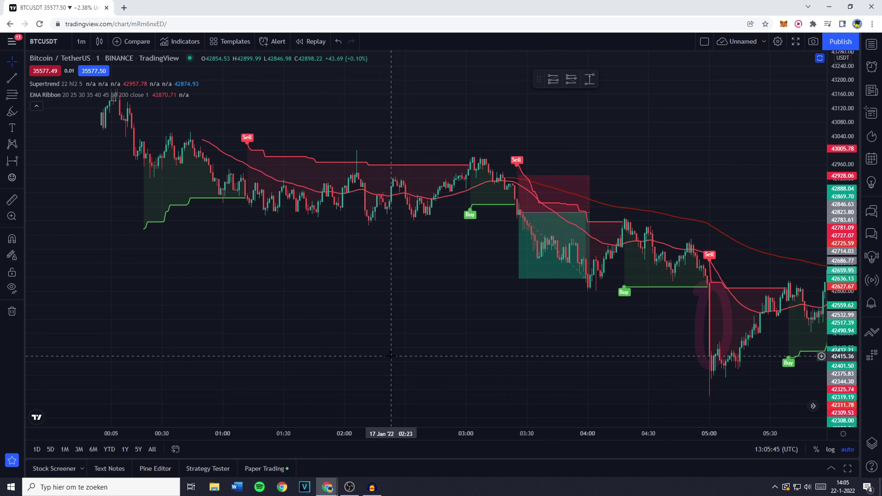
Examine the short position following the sell signal near 03:25 on 17 January, including its stop and target.
scroll(391, 355, "up", 2)
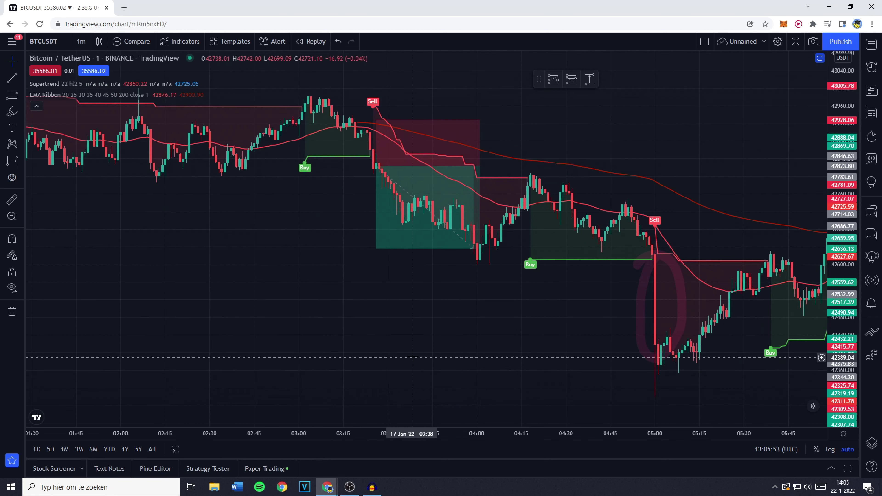
left_click_drag(356, 348, 518, 349)
scroll(507, 312, "up", 3)
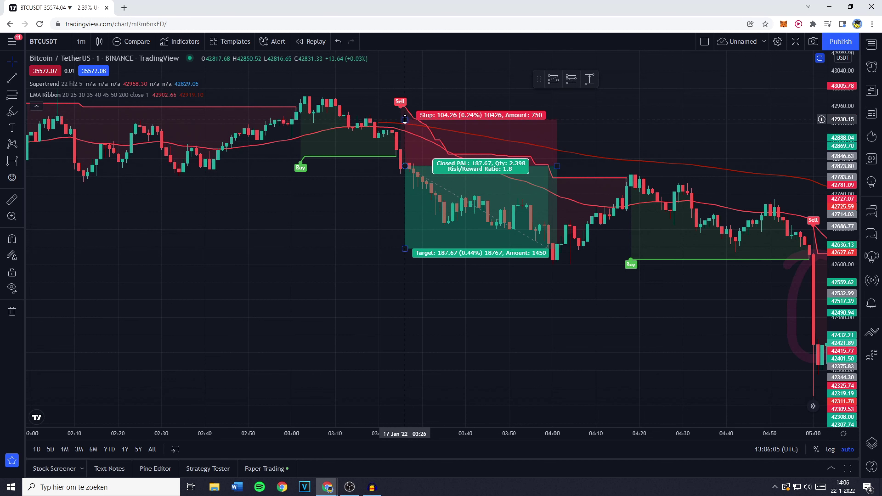
scroll(403, 122, "up", 5)
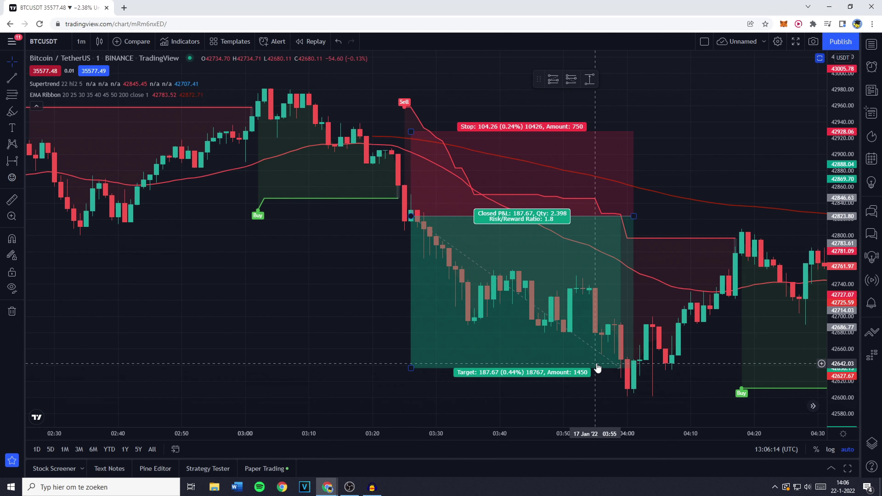
left_click_drag(366, 327, 276, 327)
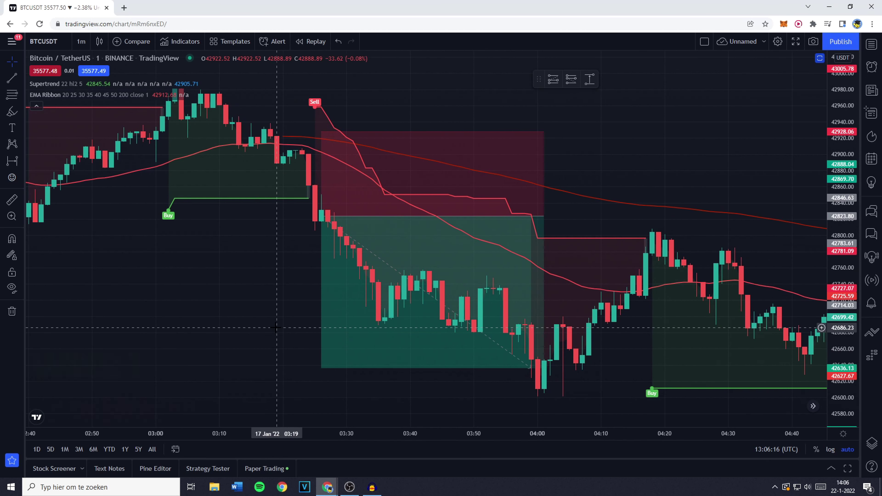
Measure the price drop of the large red candle at 05:00 on 17 January and delete the measurement.
left_click_drag(486, 368, 316, 363)
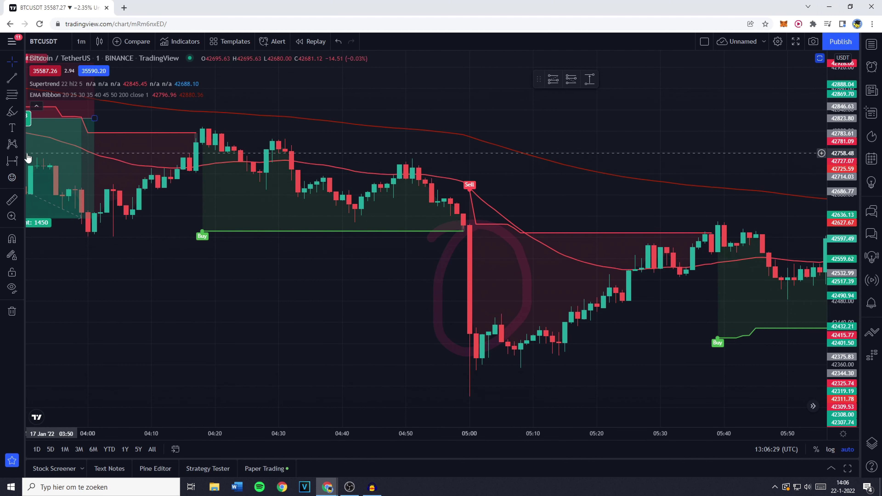
left_click(589, 79)
left_click(470, 225)
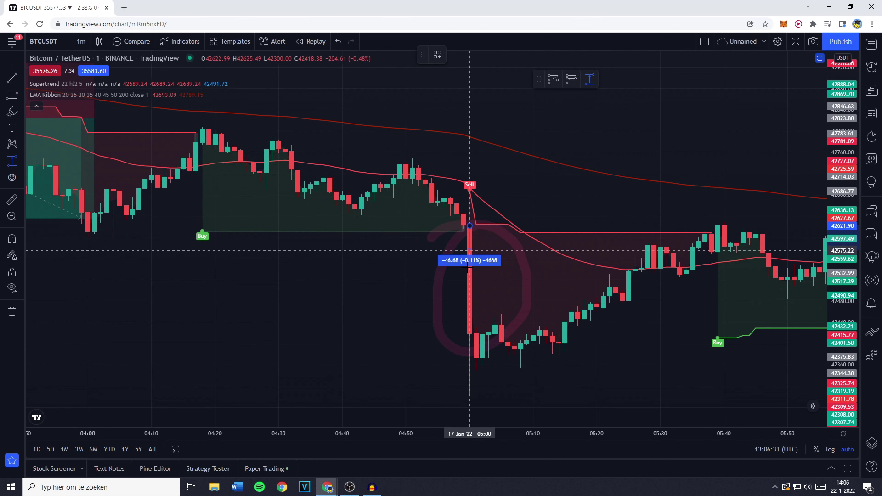
left_click(468, 330)
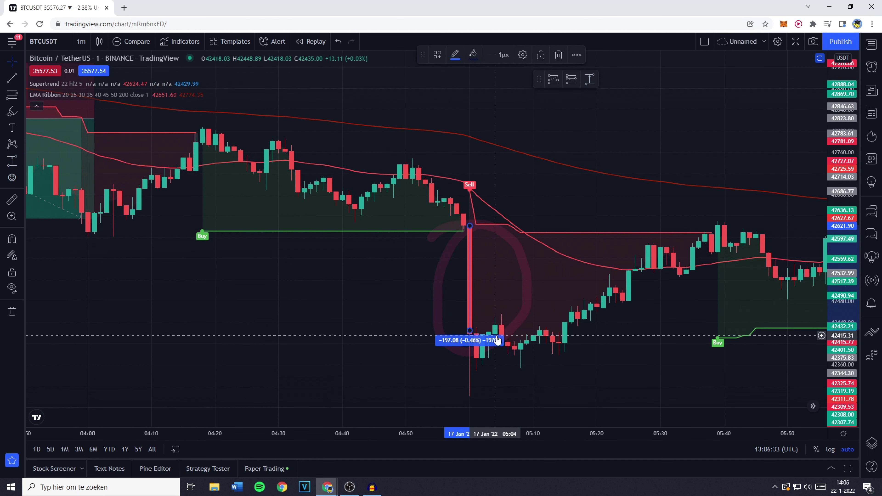
key("Delete")
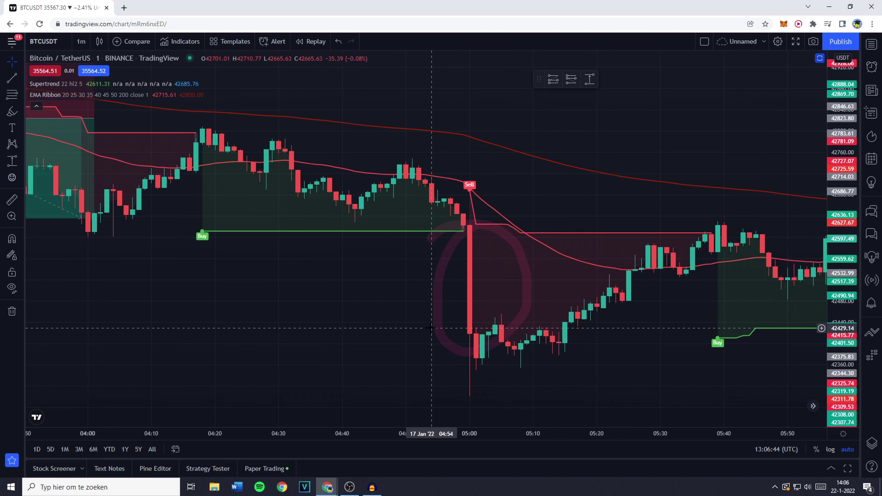
Maximize the price pane over the Stoch RSI and examine the signals from 05:00 through the 08:35 long position.
left_click_drag(425, 328, 325, 329)
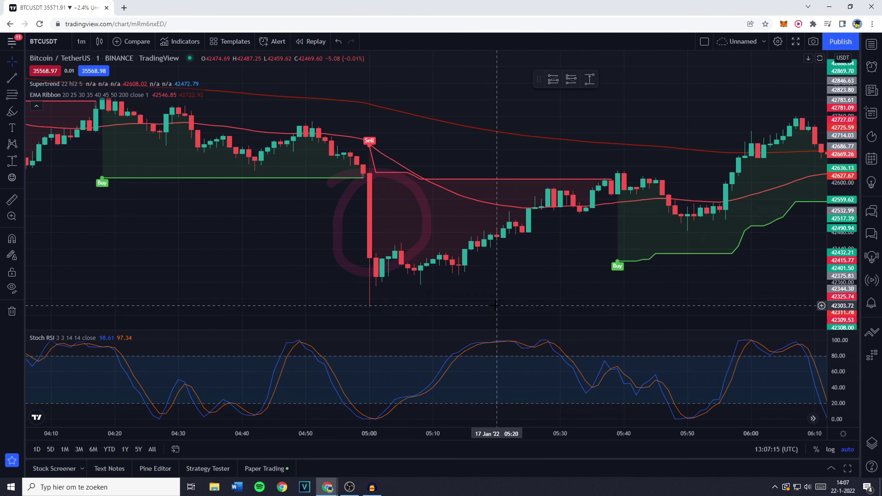
double_click(495, 303)
left_click_drag(559, 309, 230, 327)
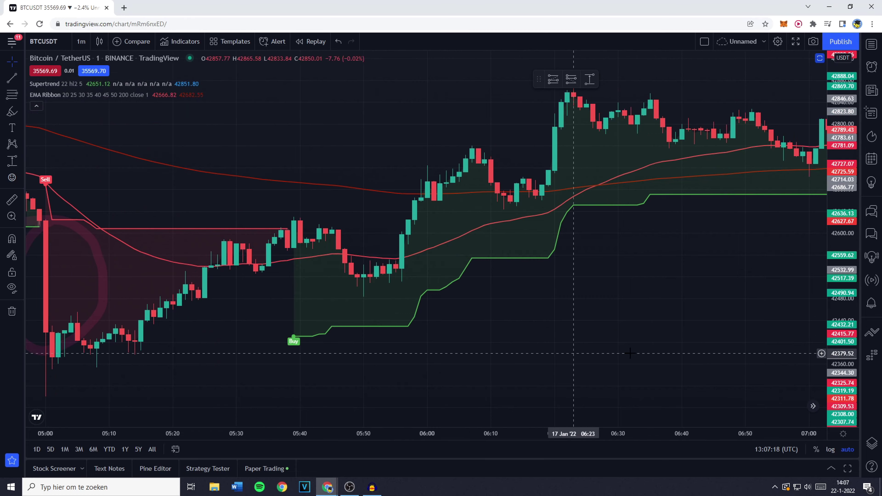
left_click_drag(688, 352, 247, 321)
scroll(247, 321, "right", 12)
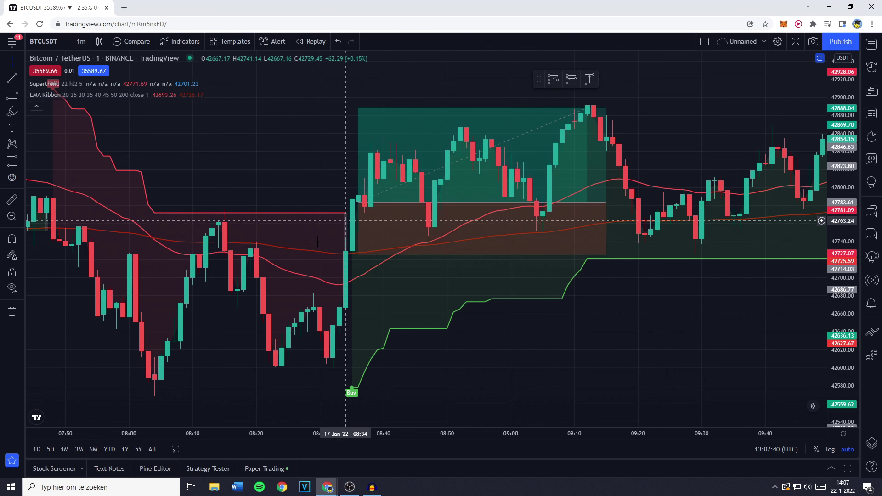
left_click_drag(88, 345, 346, 335)
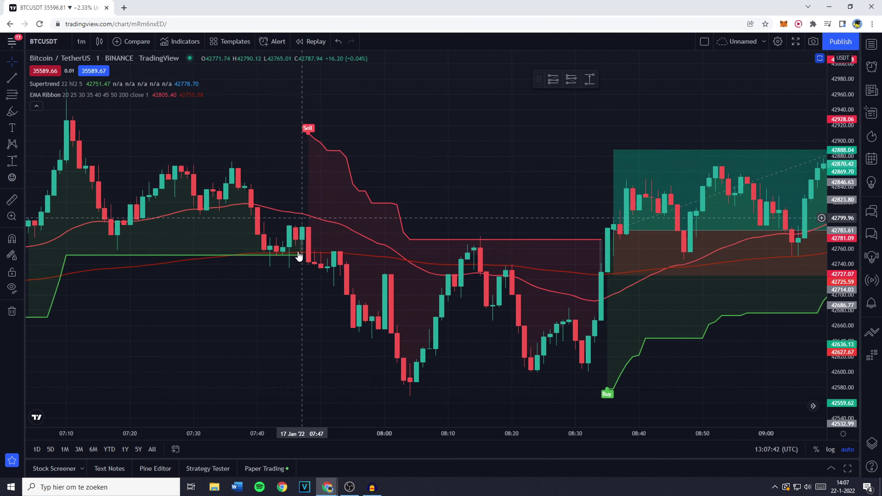
Examine the 07:48 sell signal and the 08:36 long position on 17 January, continuing to the sell signal at 10:21.
mouse_move(297, 254)
left_mouse_down()
mouse_move(356, 339)
mouse_move(456, 121)
left_mouse_up()
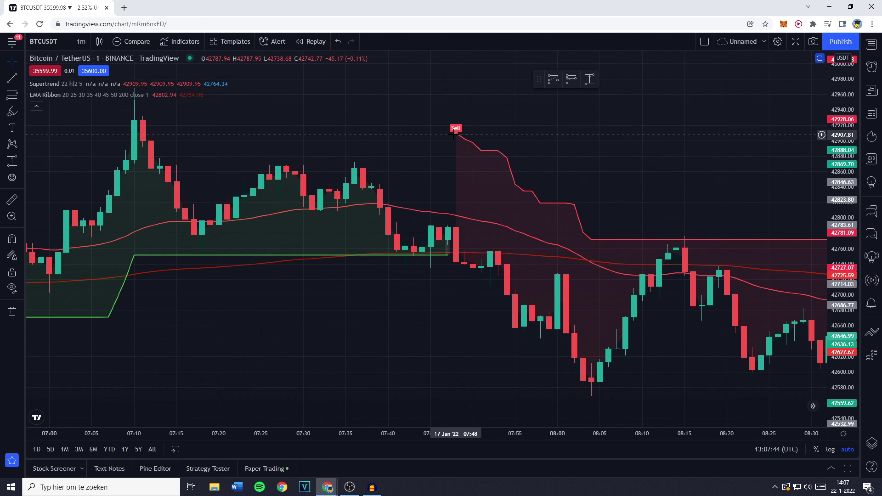
scroll(382, 180, "up", 3)
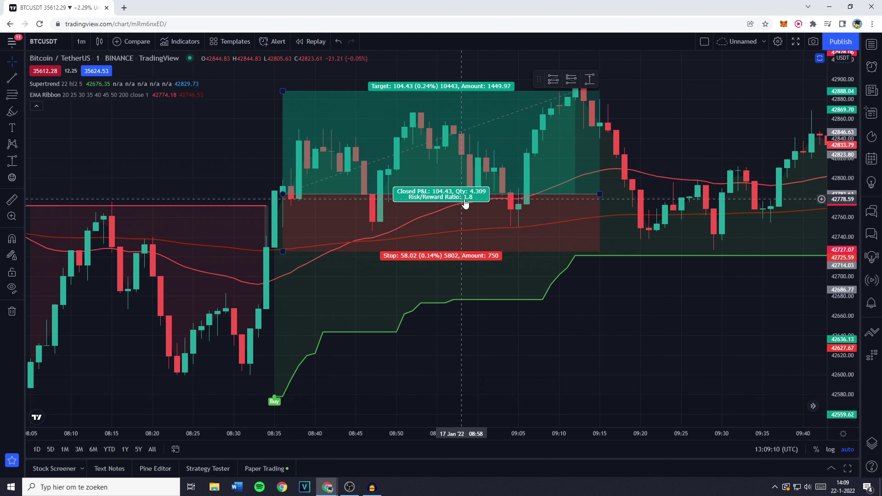
left_click_drag(542, 221, 353, 205)
left_click_drag(540, 281, 292, 270)
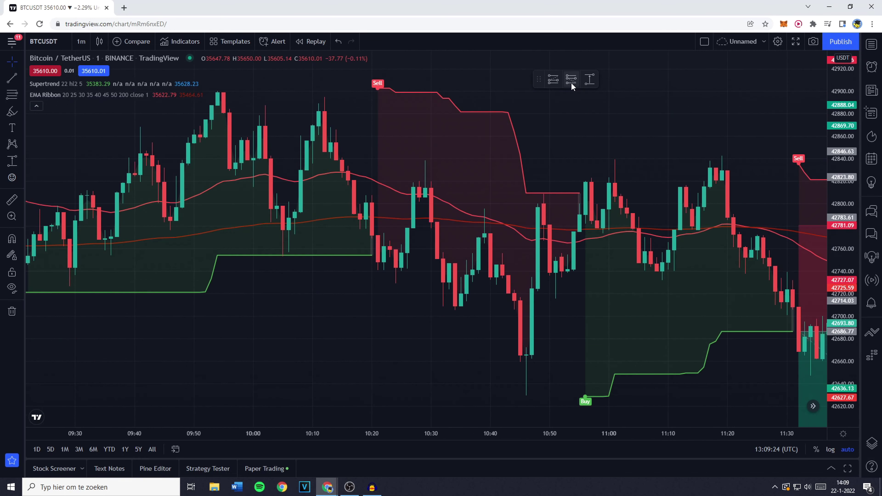
Place a short position at 10:22 on 17 January with a stop of about 35.52 and a target of about 68.61, and delete it.
left_click(572, 80)
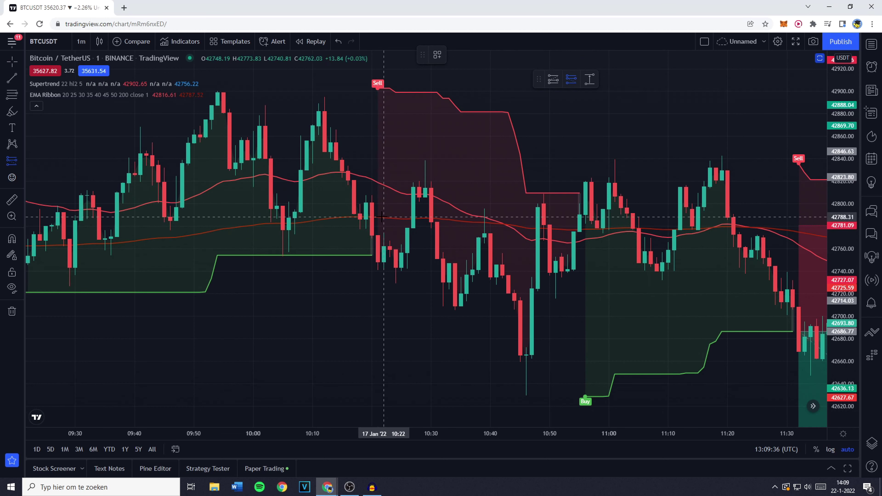
left_click_drag(384, 254, 384, 212)
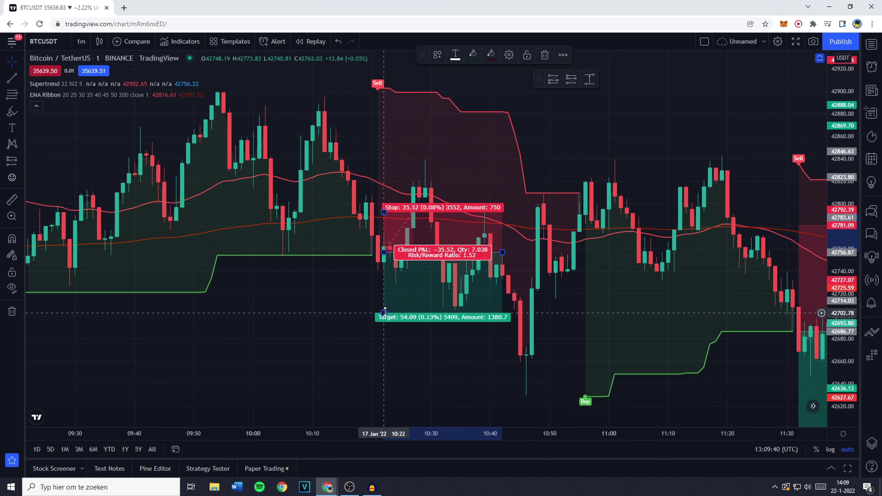
left_click_drag(384, 312, 391, 329)
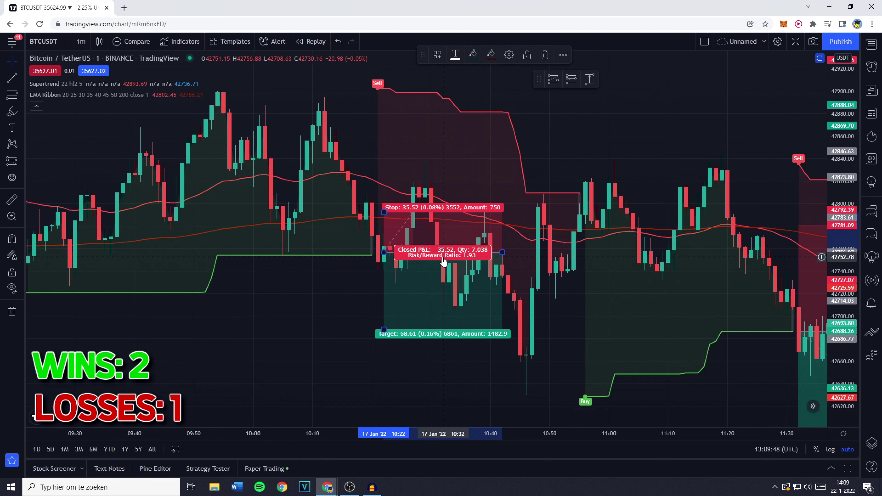
key("Delete")
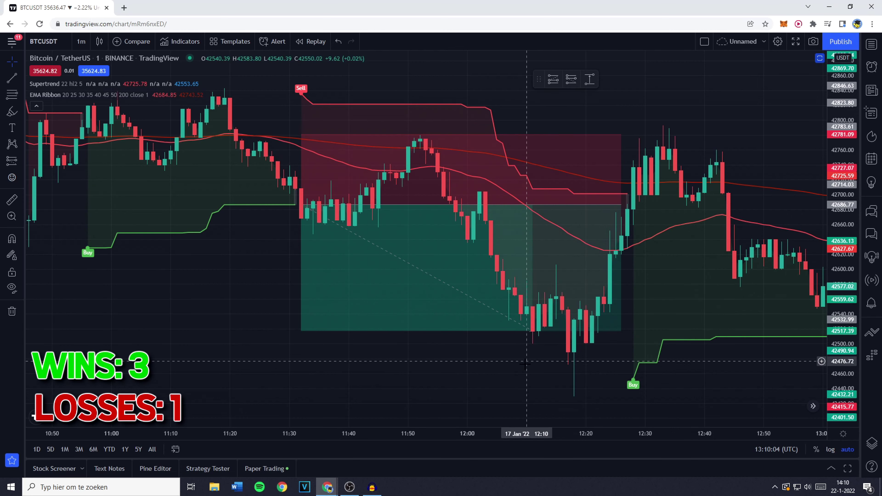
Examine the 17 January trades from the short position near 11:32 through the one at 20:31, including its entry, stop and target.
left_click_drag(497, 341, 246, 342)
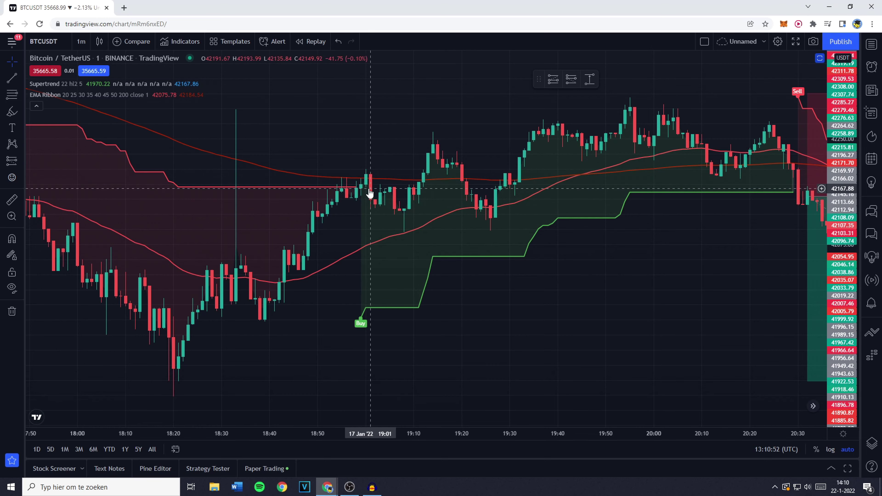
left_click_drag(548, 289, 339, 252)
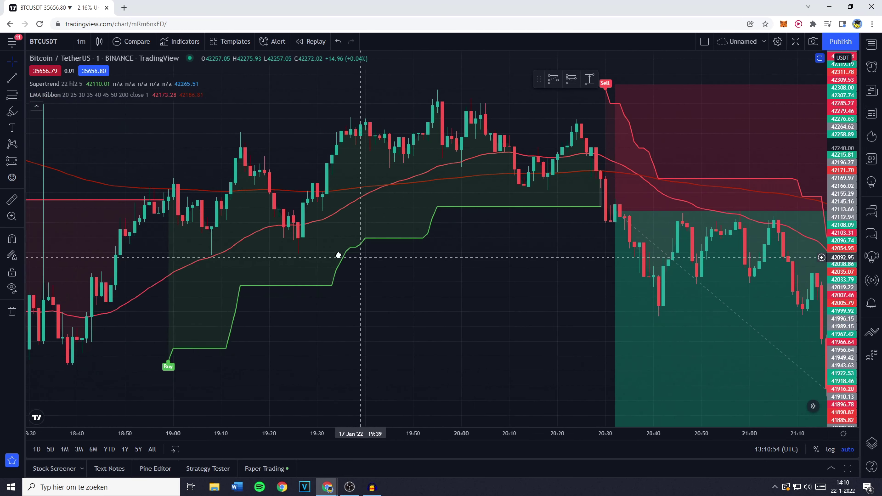
left_click_drag(393, 273, 232, 251)
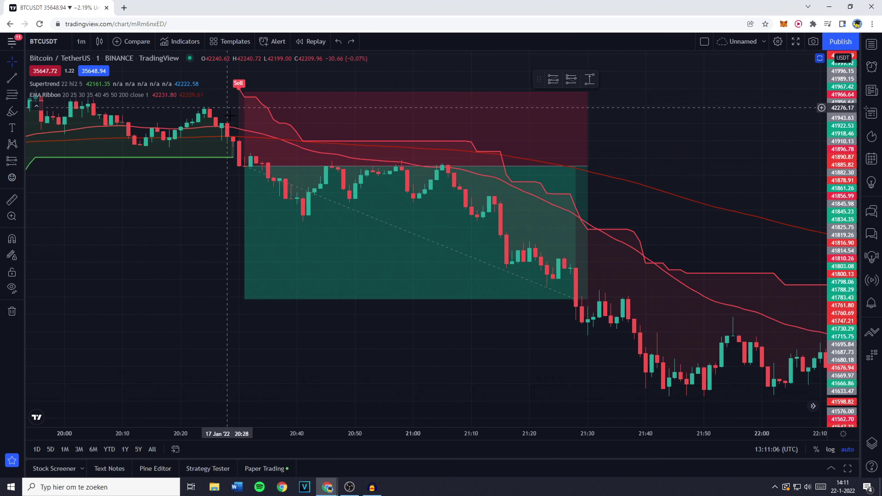
scroll(227, 198, "up", 2)
left_click_drag(229, 197, 658, 207)
scroll(417, 216, "up", 2)
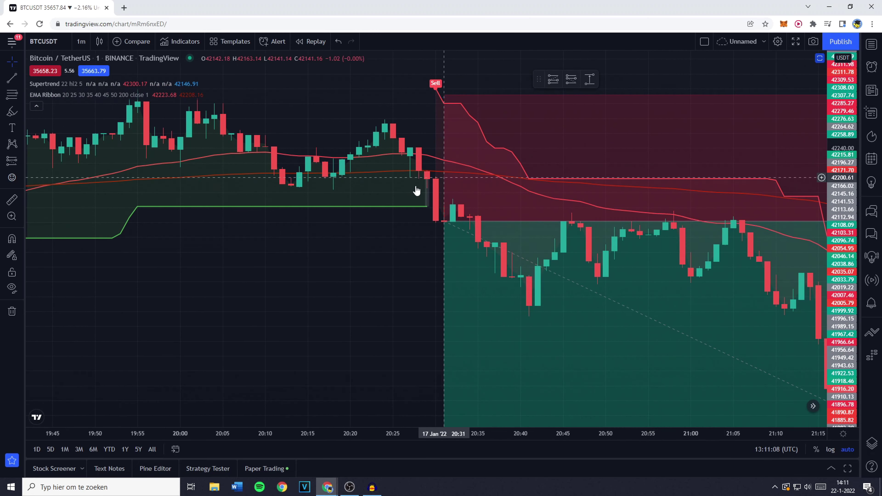
left_click_drag(401, 277, 177, 240)
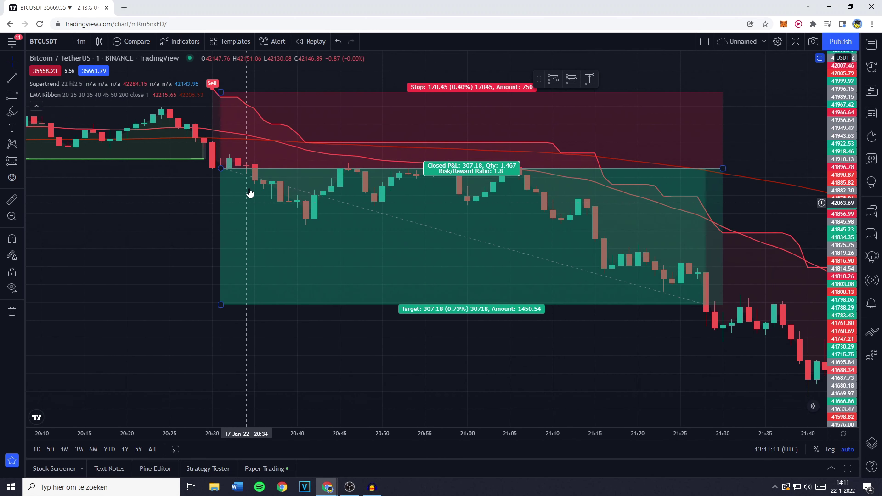
left_click_drag(447, 384, 390, 368)
left_click(395, 218)
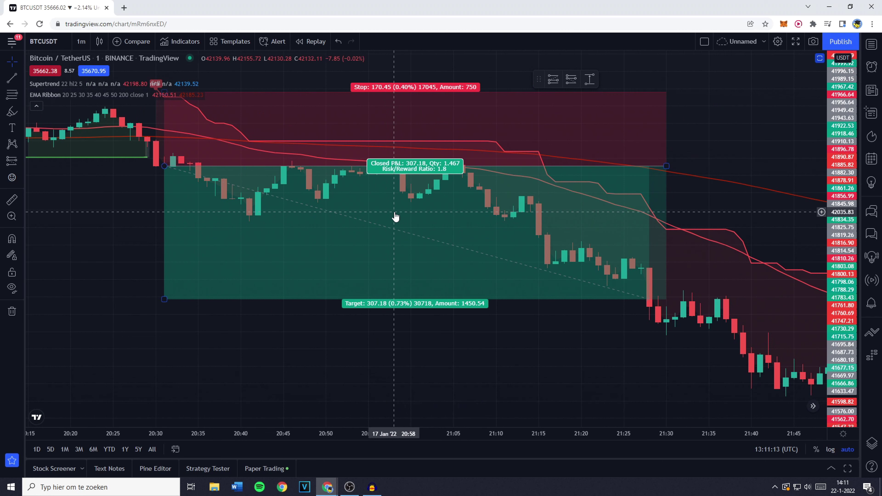
scroll(395, 216, "down", 1)
left_click(351, 310)
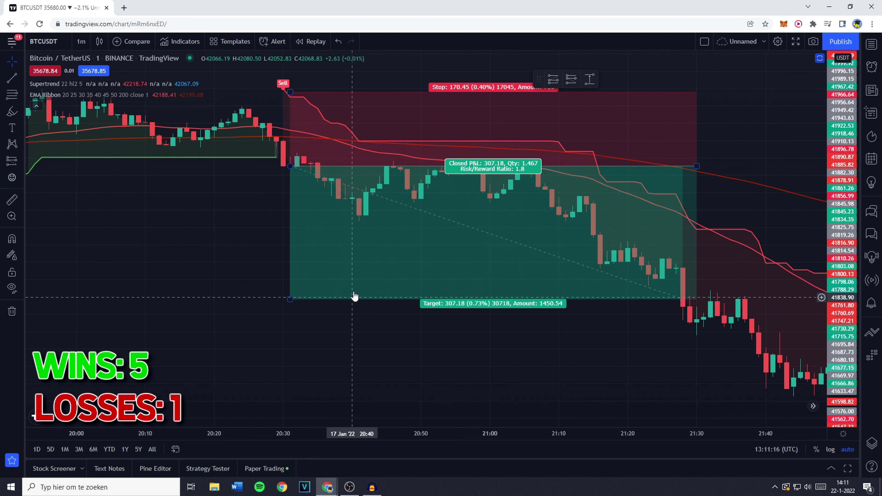
left_click(355, 194)
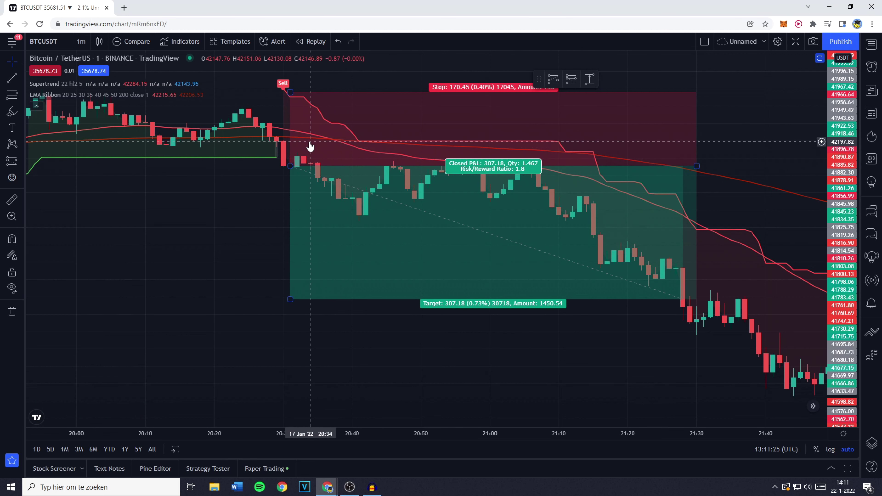
Tighten the 20:31 short position on 17 January to a stop of about 89.11 and a target of about 160.76.
left_click_drag(290, 93, 290, 127)
left_click_drag(291, 298, 298, 236)
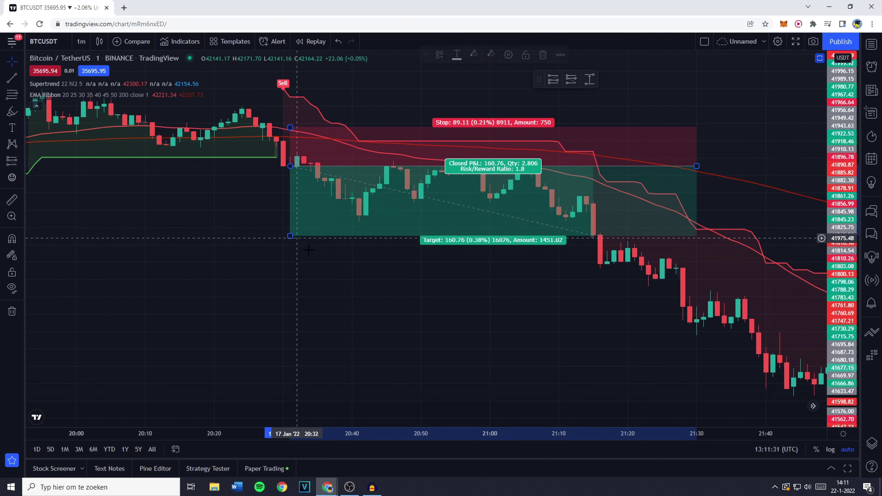
Examine the 02:43 long position and the 03:19 short position on 18 January against their signals, stops and targets.
left_click_drag(427, 284, 217, 284)
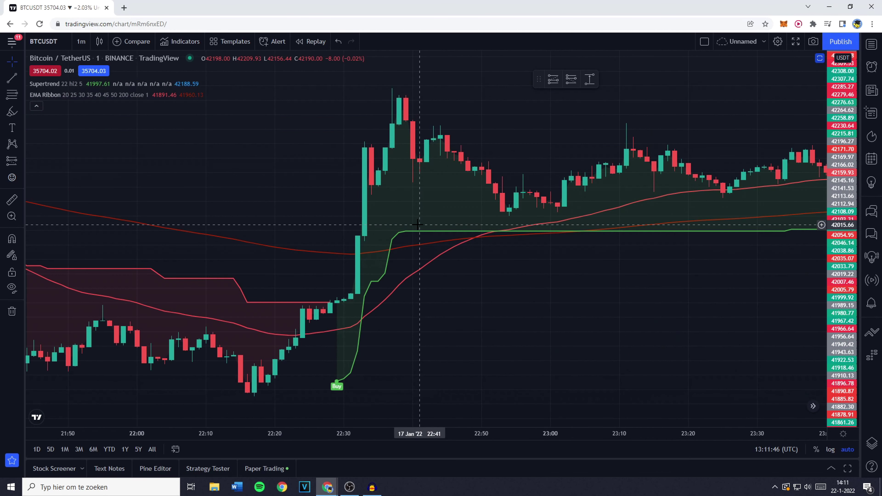
key("ctrl+z")
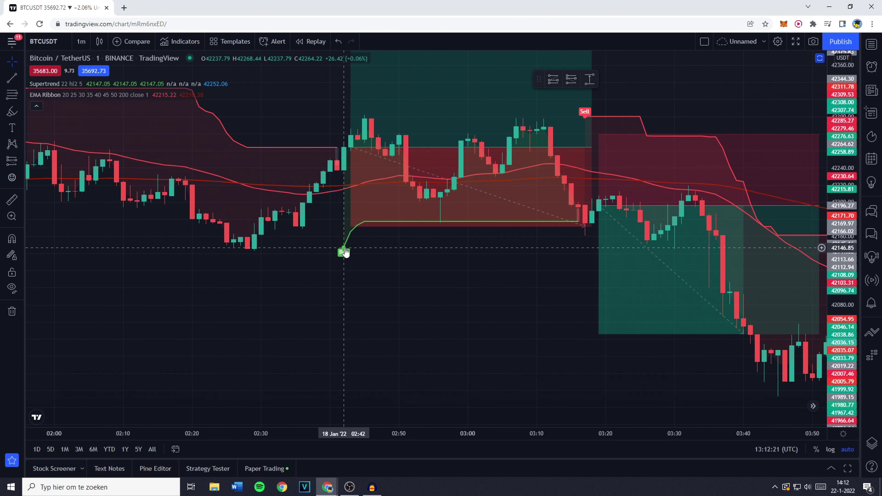
left_click(354, 140)
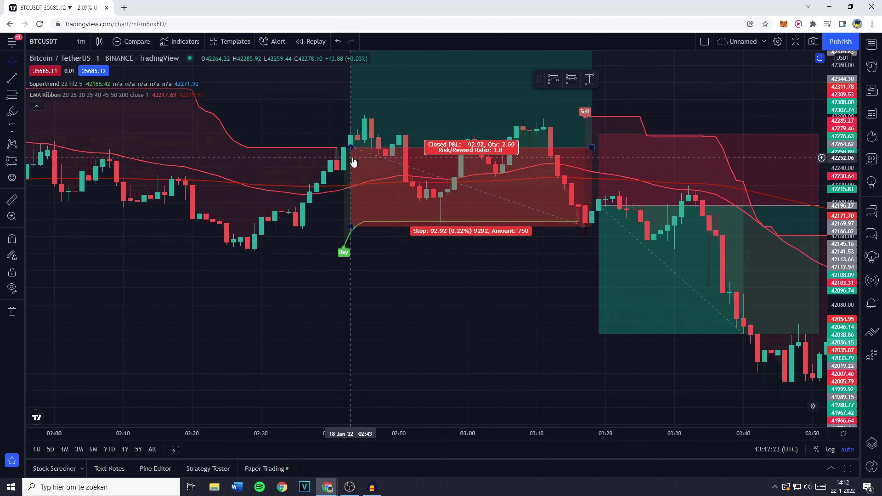
left_click_drag(455, 282, 397, 264)
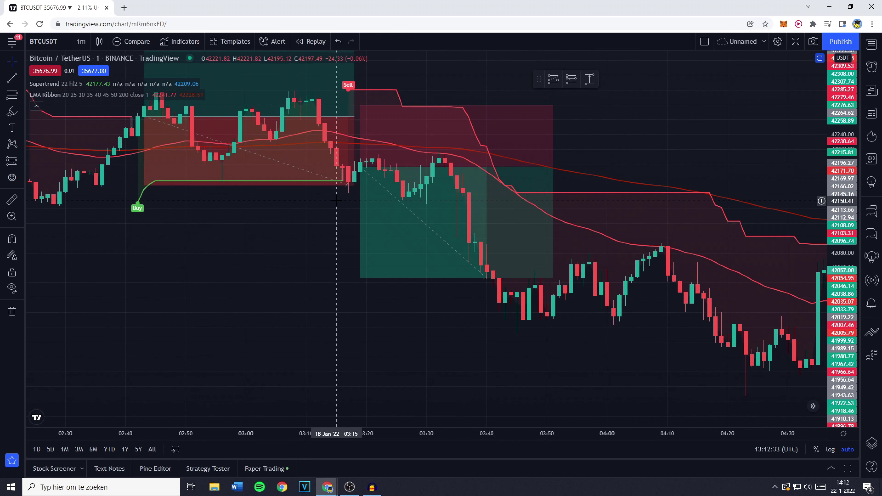
left_click(347, 179)
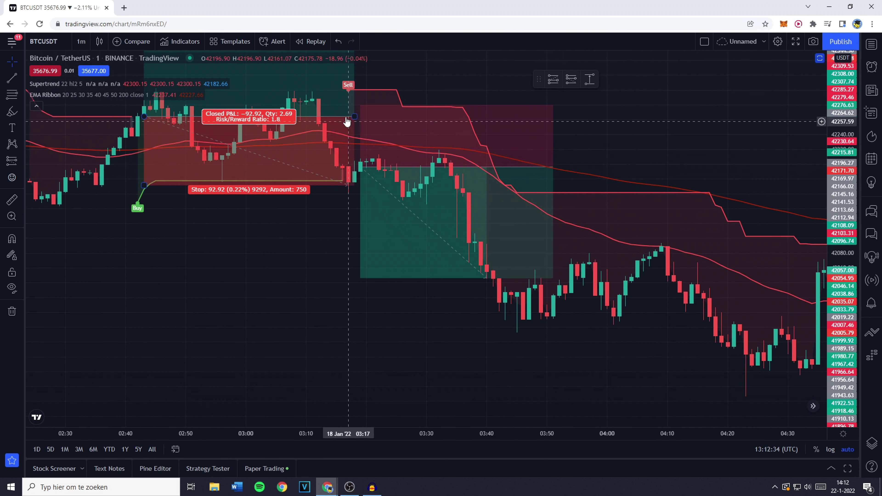
left_click(371, 122)
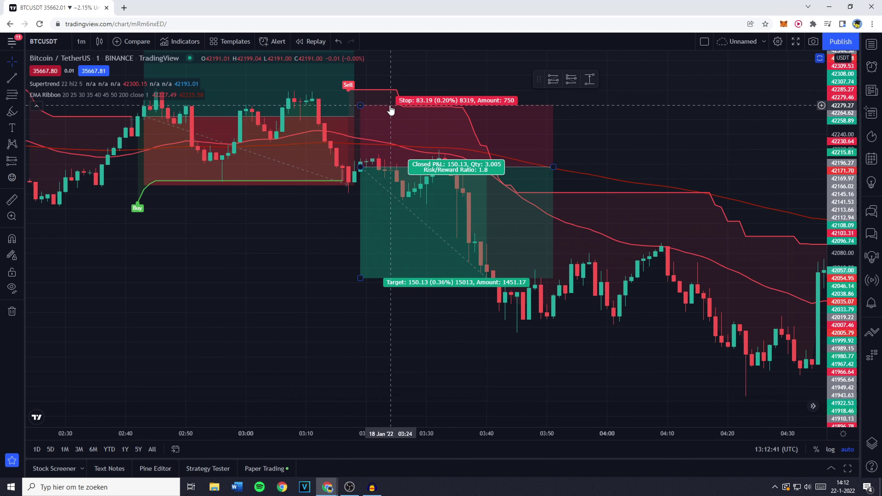
left_click_drag(332, 244, 380, 237)
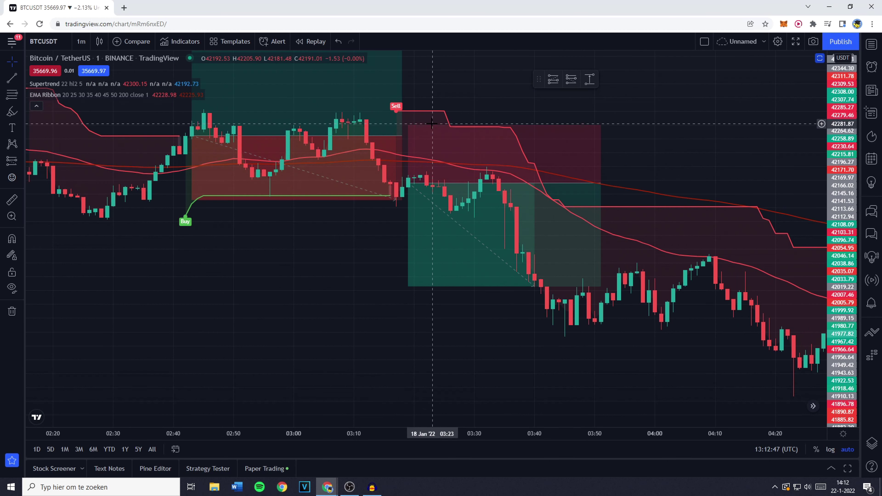
left_click(295, 131)
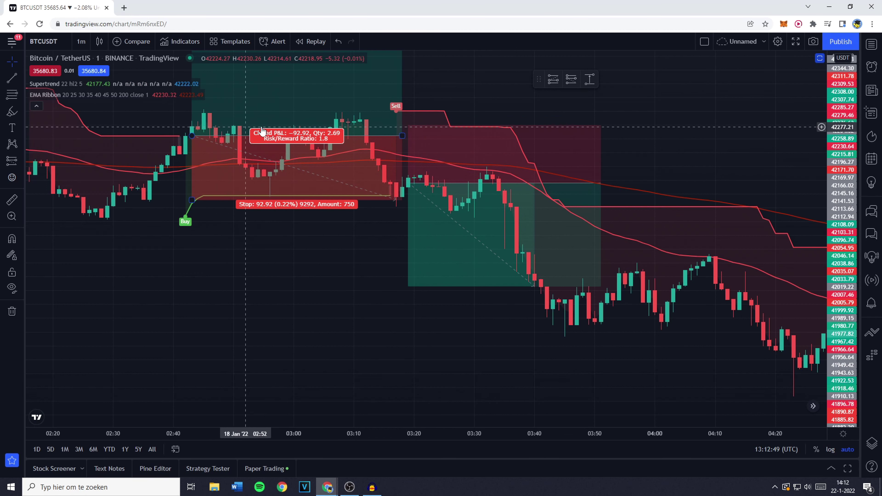
Tighten the 03:19 short position on 18 January to a stop at about 42245.93 and a target at about 42106.82.
left_click(406, 129)
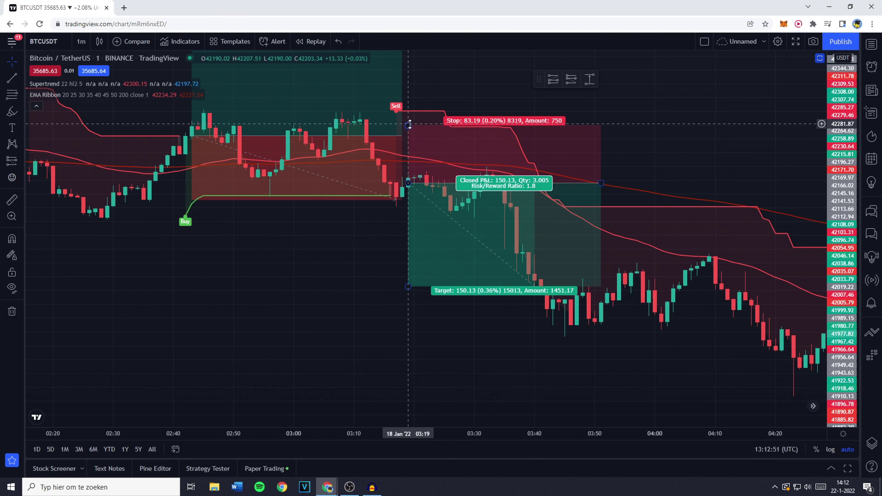
left_click_drag(408, 129, 408, 148)
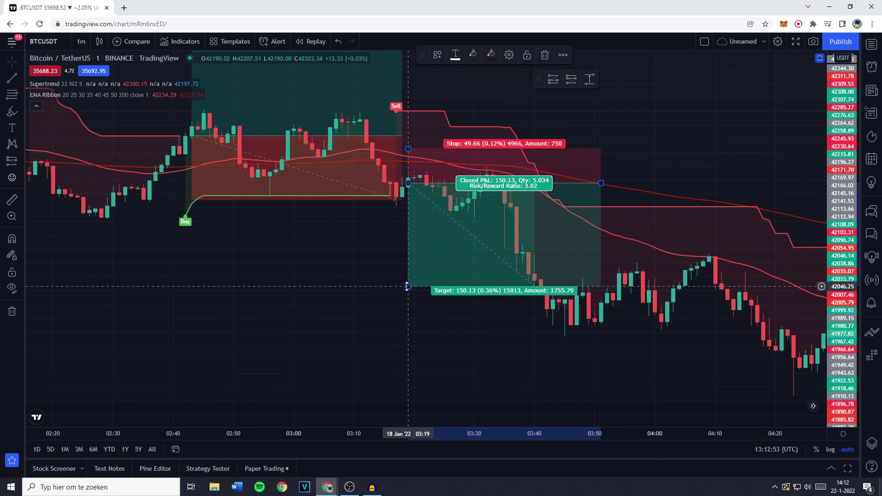
left_click_drag(408, 287, 414, 250)
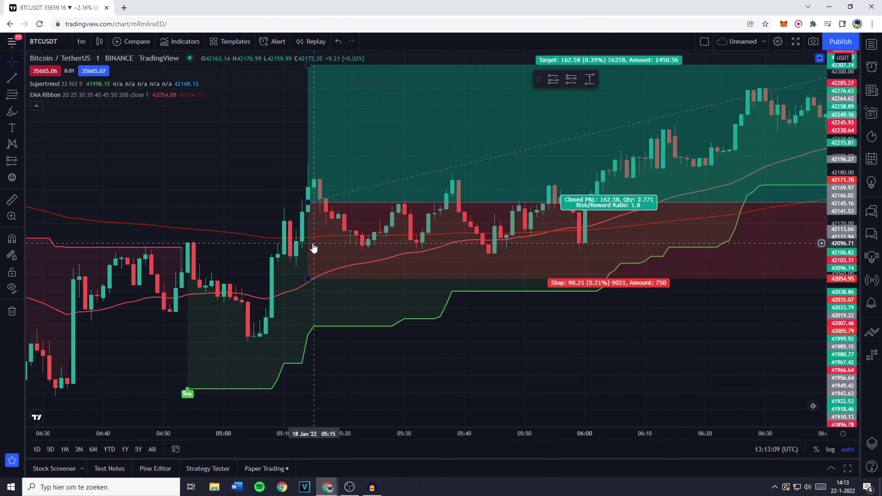
Delete the long position entered at 05:14 on 18 January.
left_click_drag(409, 341, 257, 325)
left_click(346, 237)
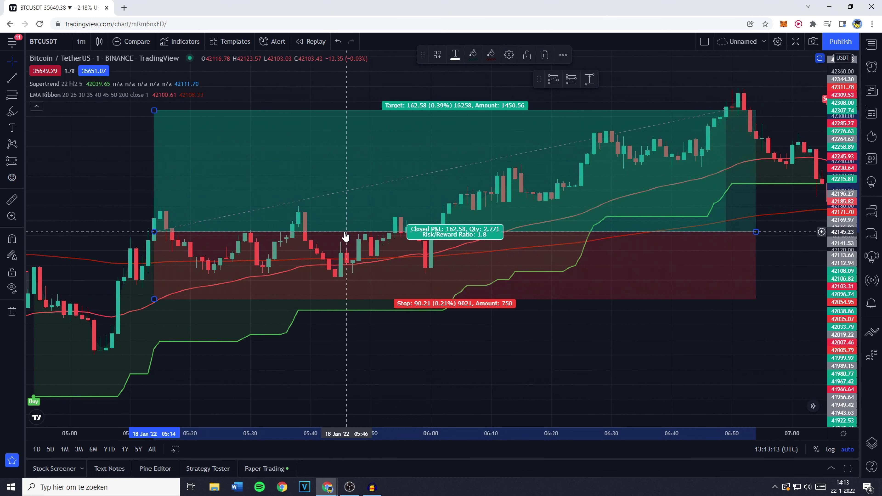
key("Delete")
Tighten the 11:01 short position on 18 January to a stop at about 41944.09 and a target at about 41770.83.
left_click_drag(553, 313, 191, 311)
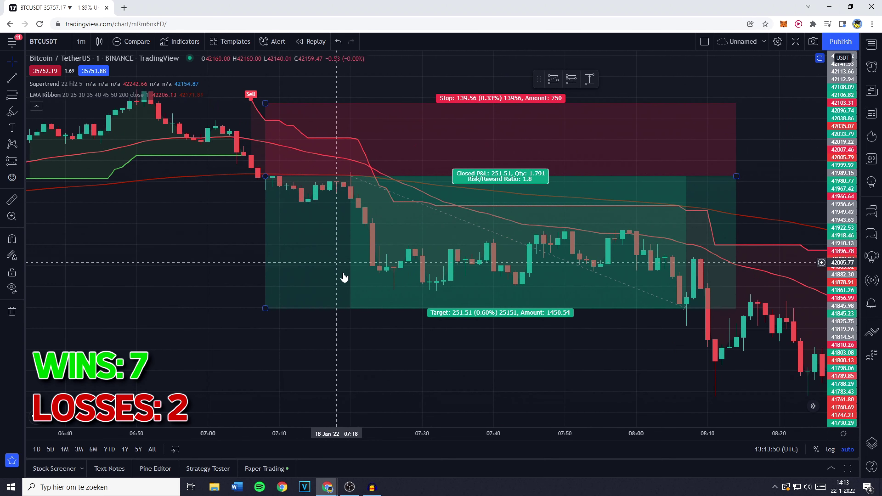
scroll(388, 347, "right", 5)
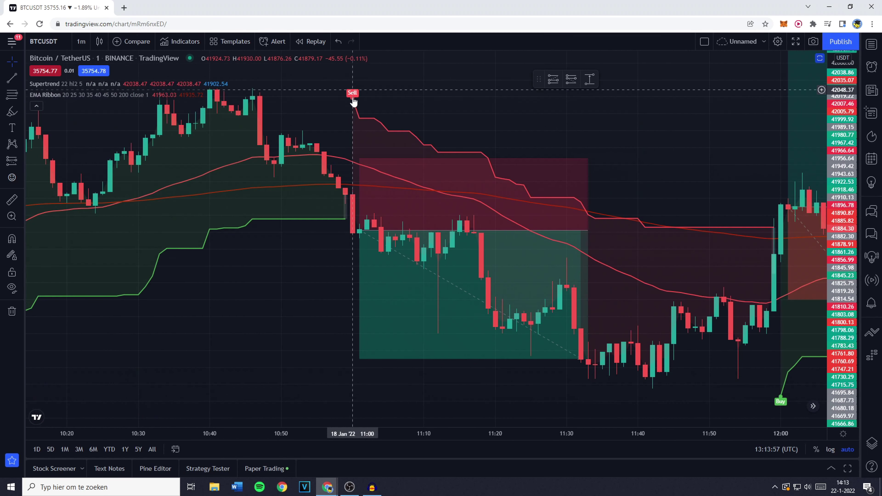
left_click(371, 168)
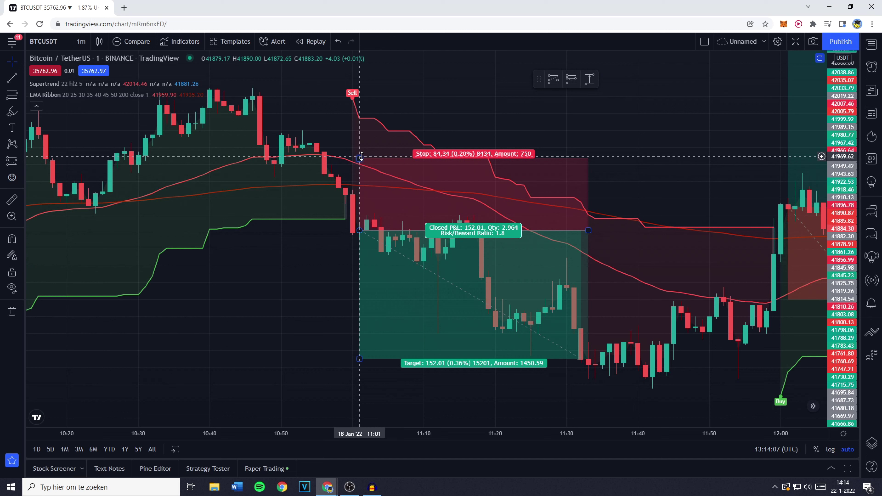
left_click_drag(362, 156, 359, 178)
left_click_drag(360, 359, 359, 325)
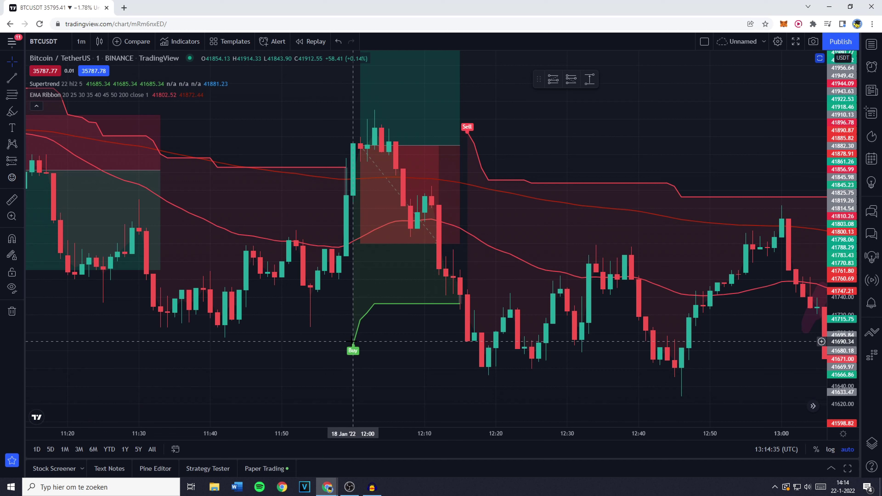
Widen the 16:43 long position on 18 January to a stop of about 96.73 and a target of about 173.27.
left_click(374, 153)
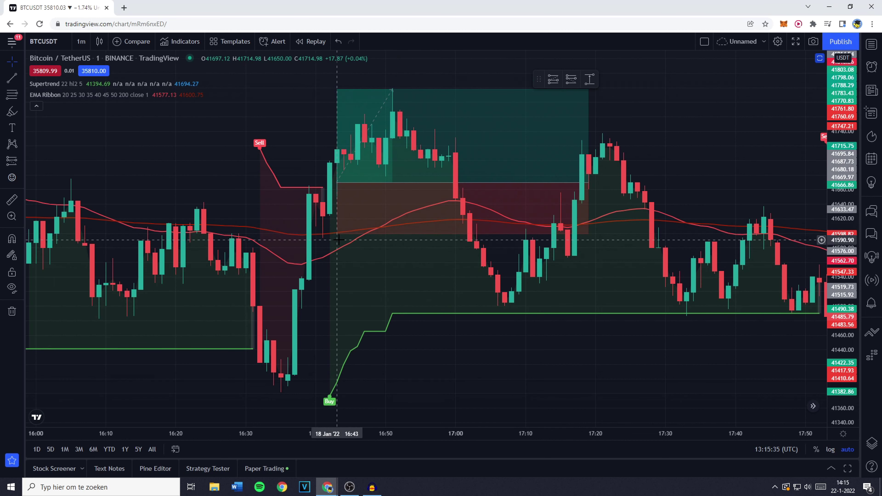
left_click_drag(337, 233, 337, 253)
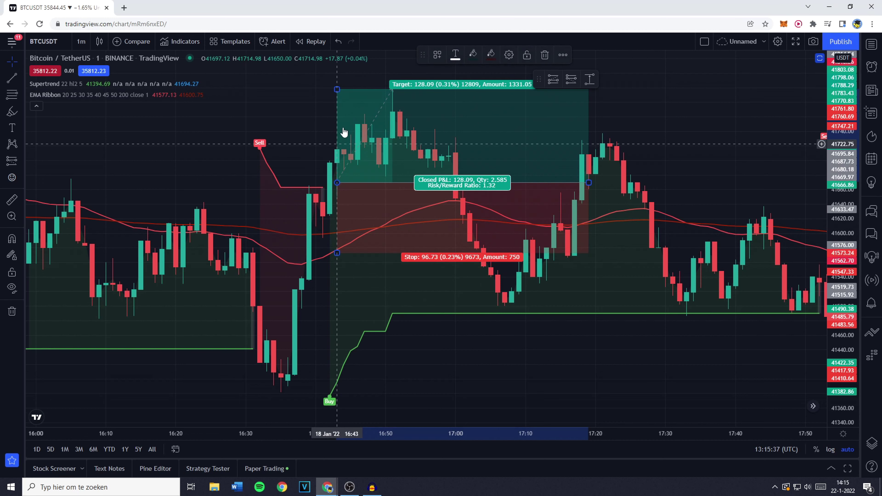
left_click_drag(336, 89, 368, 64)
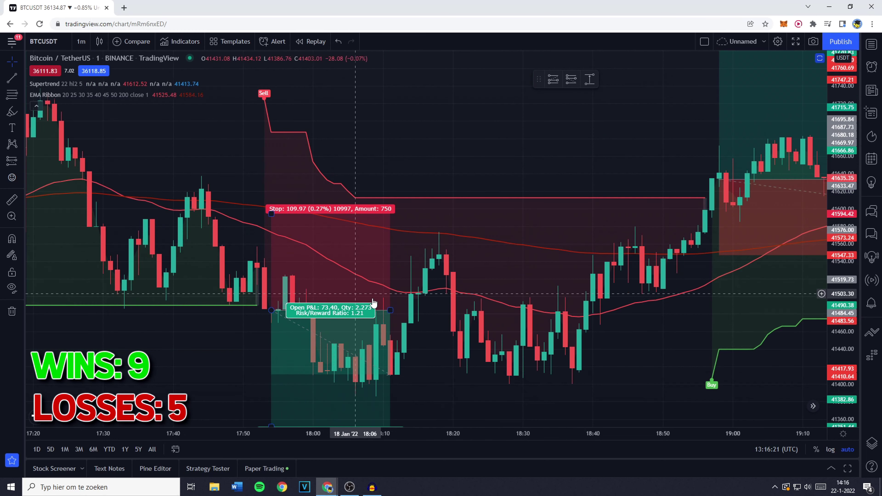
Review the example long and short trades from 16:43 on 18 January to about 03:00 on 19 January.
left_click_drag(549, 313, 184, 330)
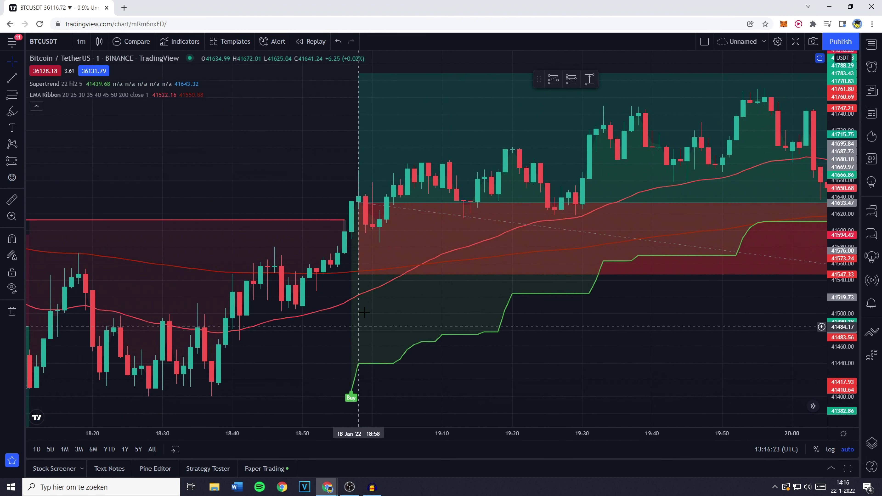
mouse_move(365, 201)
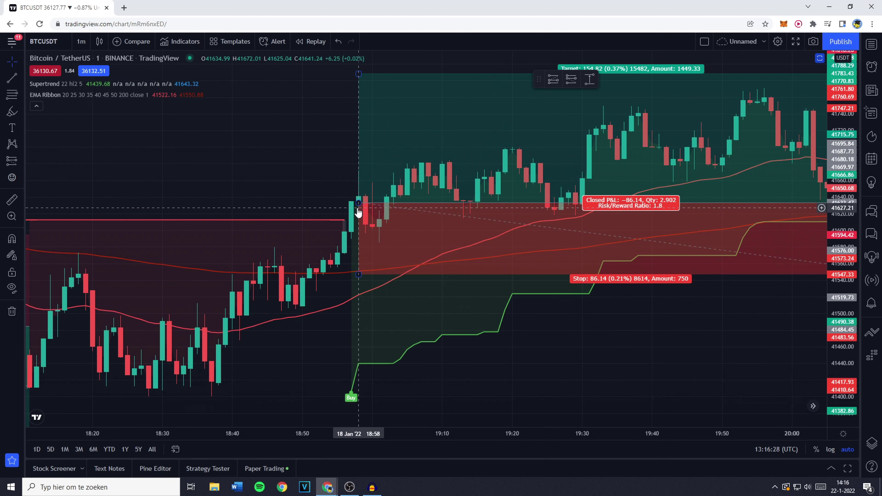
mouse_move(533, 306)
left_mouse_down()
mouse_move(398, 338)
mouse_move(425, 332)
left_mouse_up()
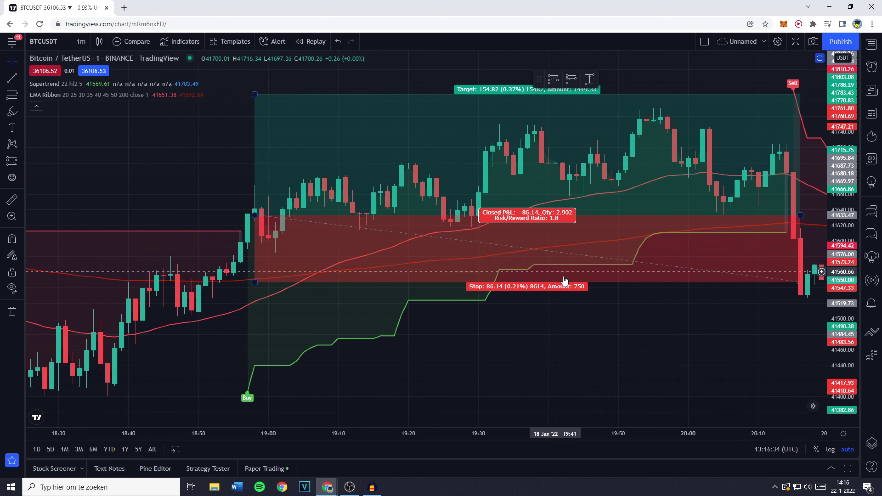
left_click_drag(639, 327, 360, 313)
left_click_drag(516, 337, 370, 337)
left_click_drag(544, 339, 325, 339)
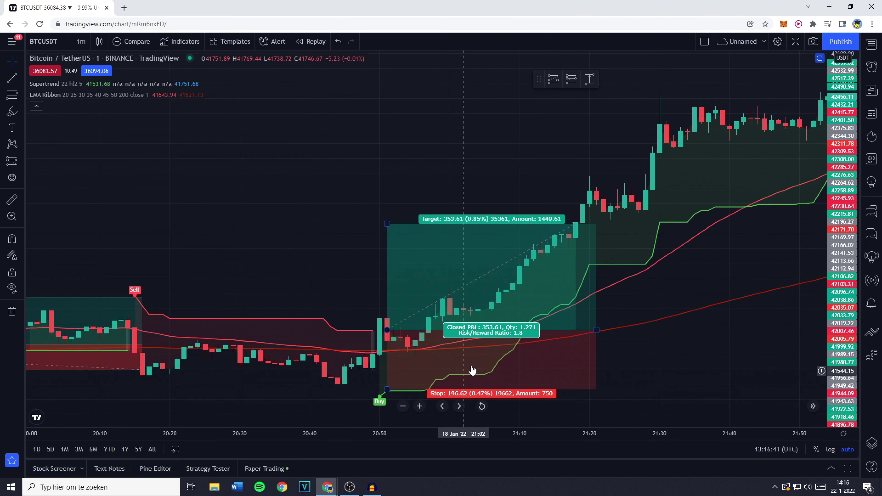
left_click_drag(634, 284, 571, 282)
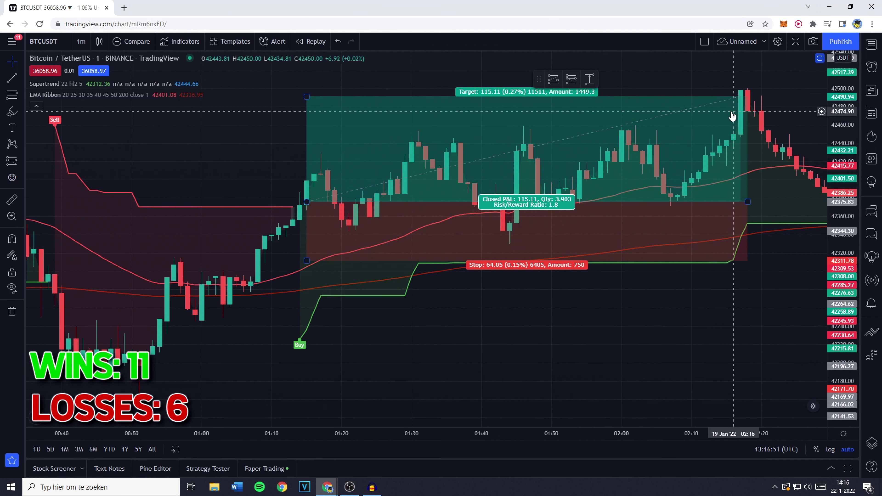
left_click_drag(684, 259, 518, 325)
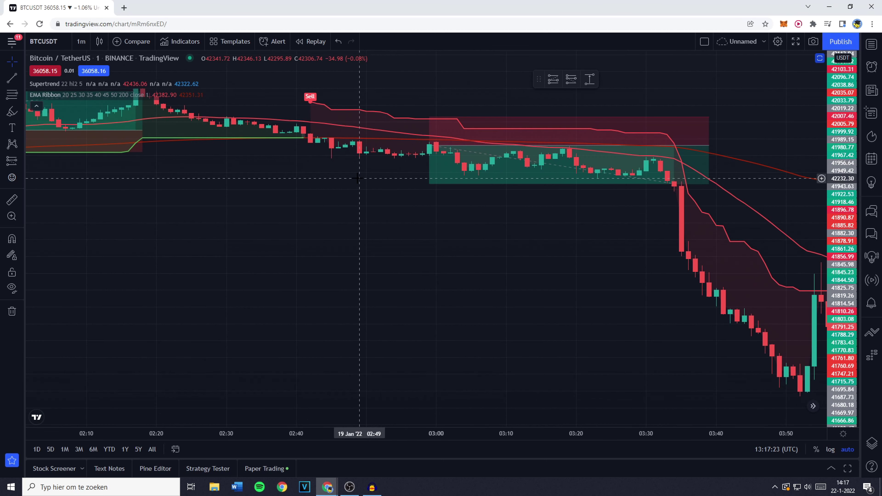
Check the Stochastic RSI at the entry of the short position near 03:00 on 19 January and return to the full price chart.
left_click_drag(388, 222, 289, 216)
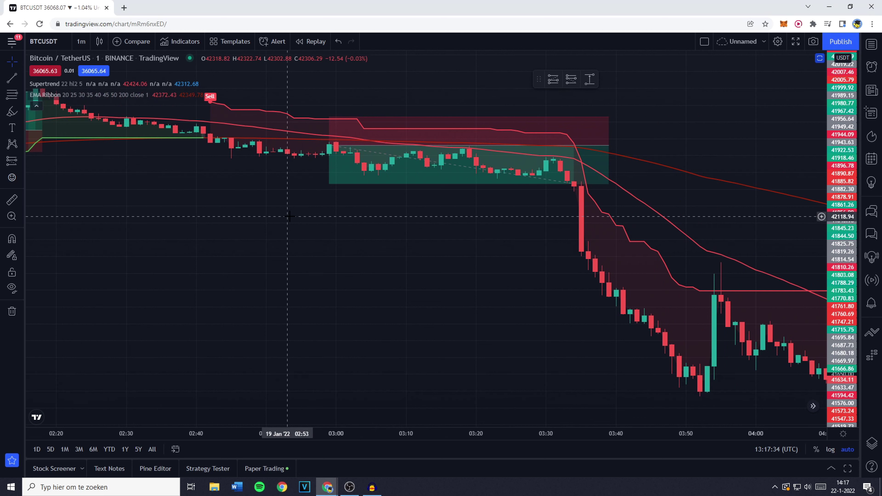
left_click(340, 153)
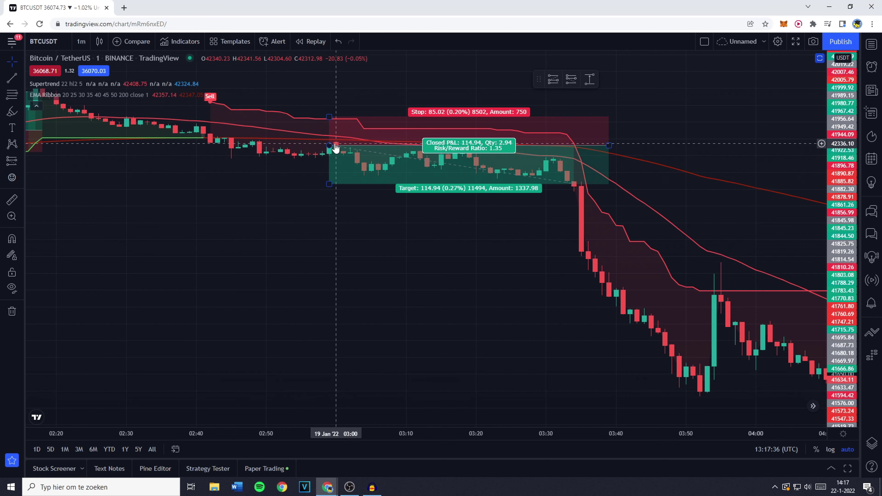
double_click(343, 285)
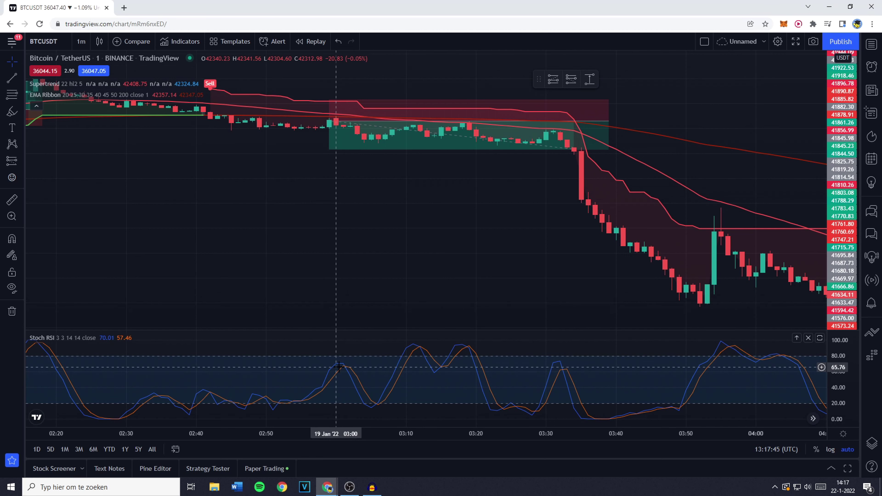
double_click(336, 273)
left_click_drag(336, 272, 311, 225)
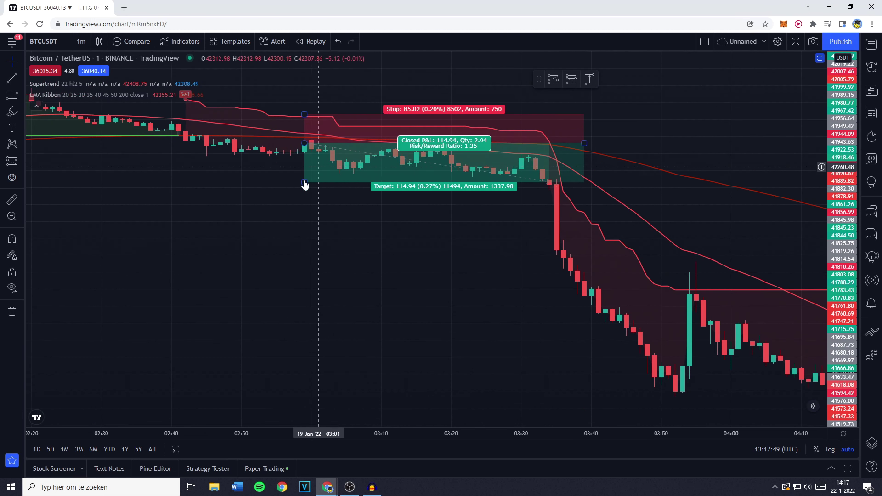
Lower the target of the short position entered near 03:00 on 19 January.
left_click_drag(390, 261, 317, 264)
left_click(229, 173)
left_click_drag(229, 174, 228, 188)
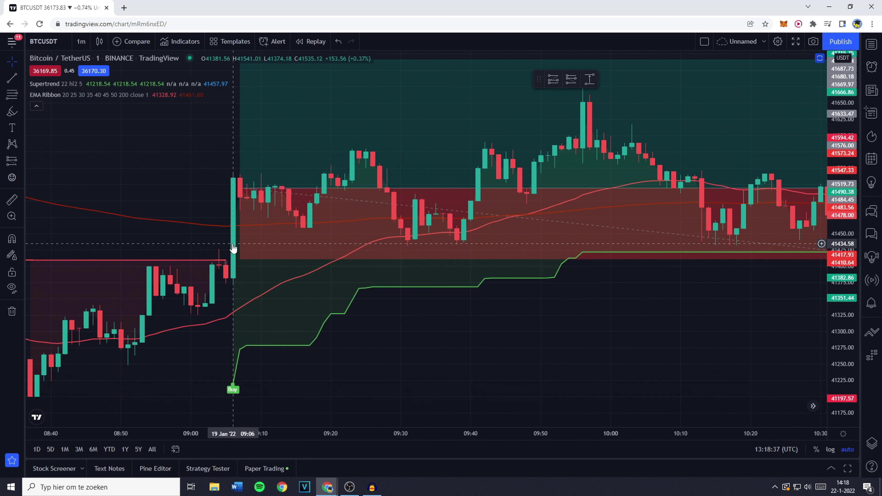
Examine the long position entered at 09:07 on 19 January and the trades that follow it.
mouse_move(239, 189)
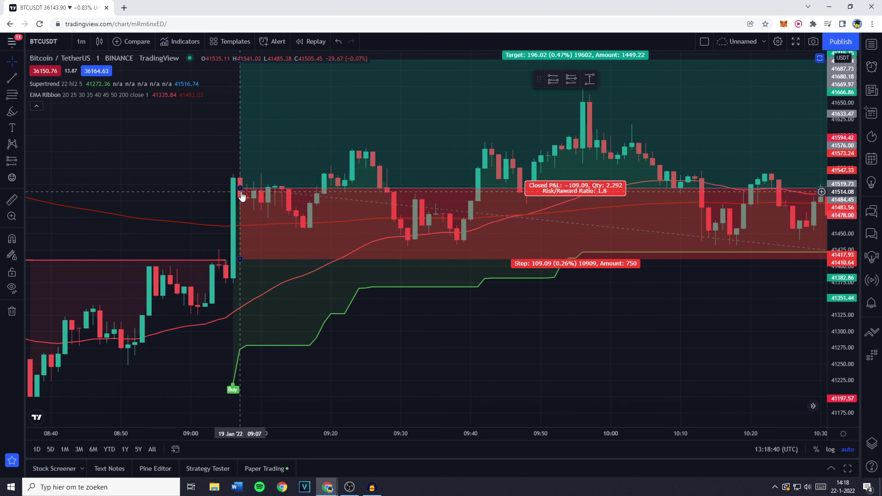
left_click_drag(351, 302, 91, 314)
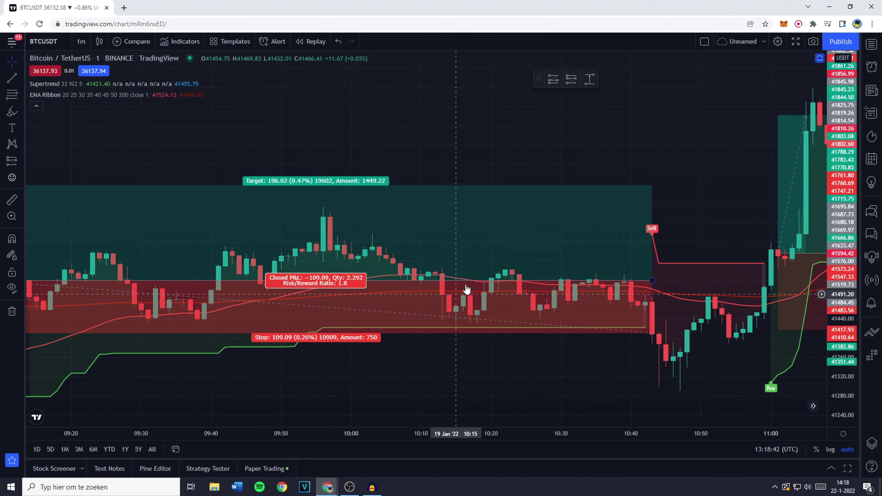
scroll(450, 302, "right", 12)
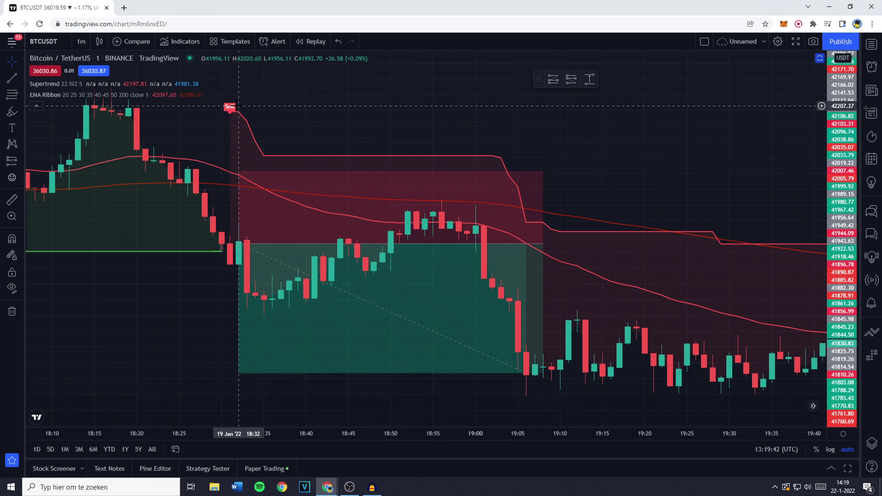
Tighten the 18:32 short position on 19 January to a stop of about 96.64 and bring its target closer to the entry.
mouse_move(242, 177)
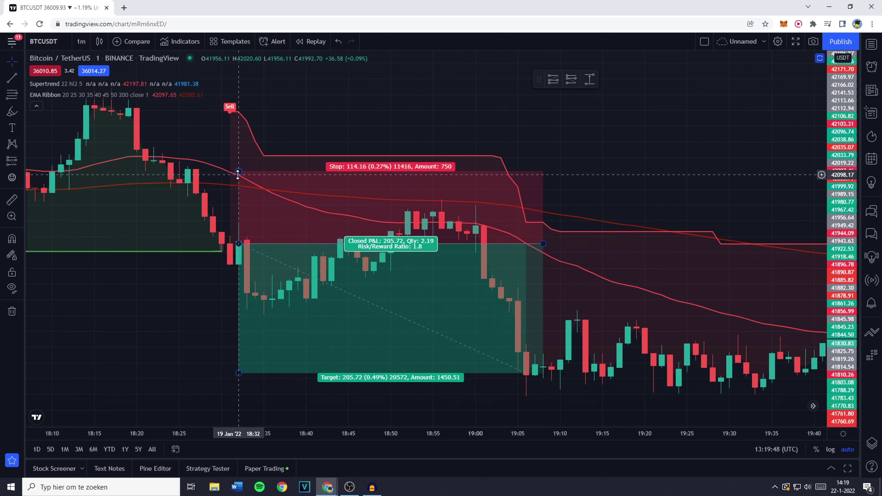
left_click_drag(238, 173, 239, 183)
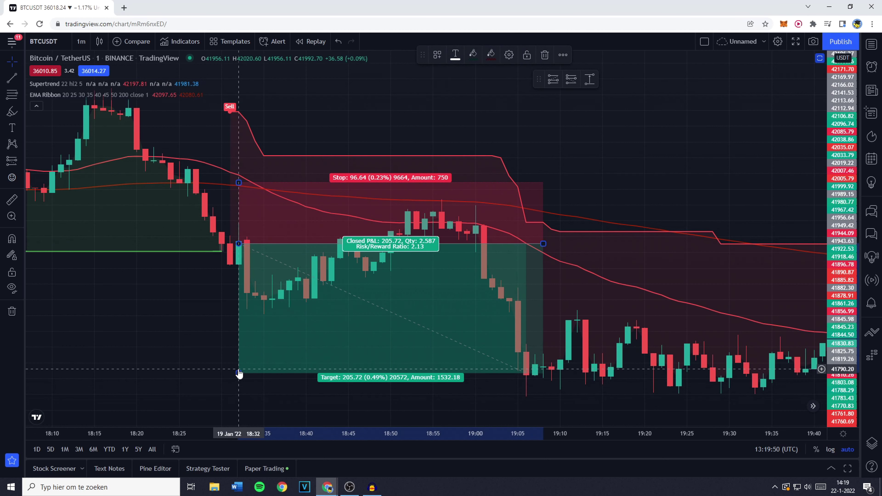
left_click_drag(239, 374, 239, 353)
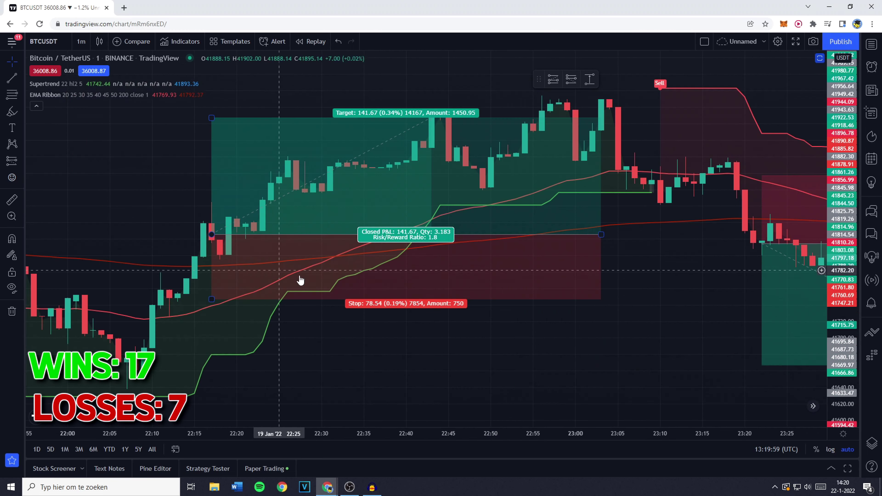
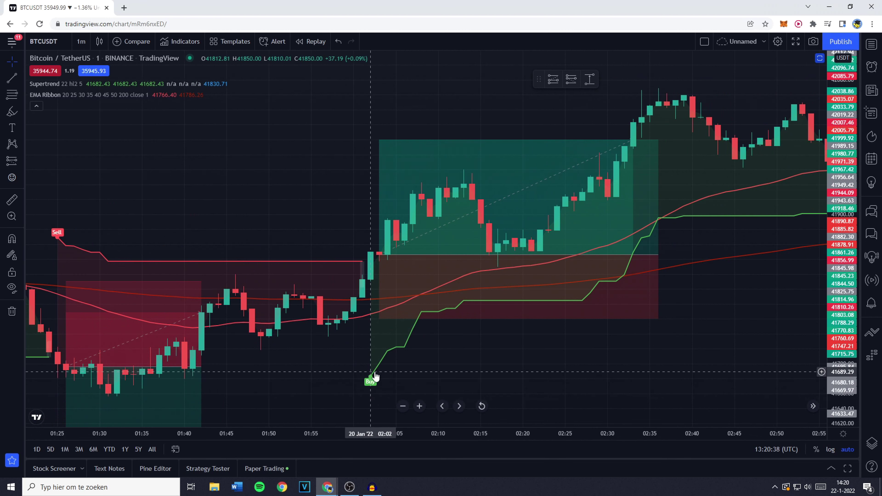
Examine the long position entered around 02:03 on 20 January and the trades that follow it that morning.
mouse_move(380, 302)
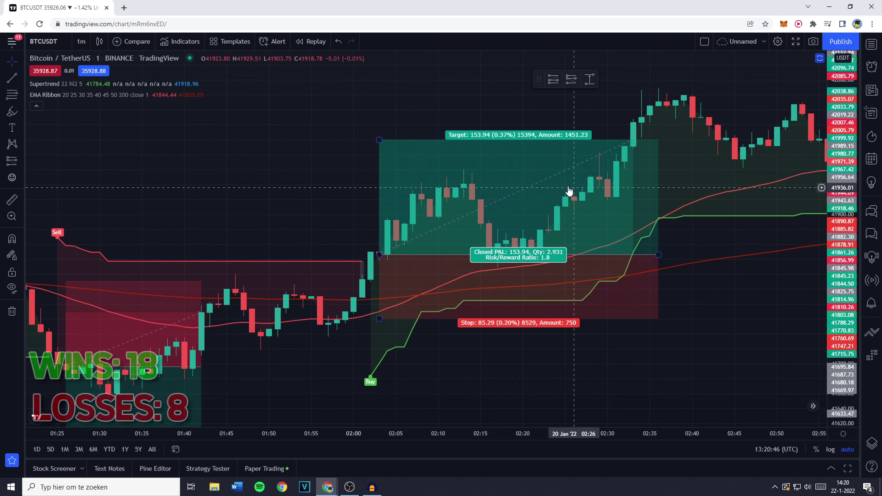
left_click_drag(616, 247, 350, 246)
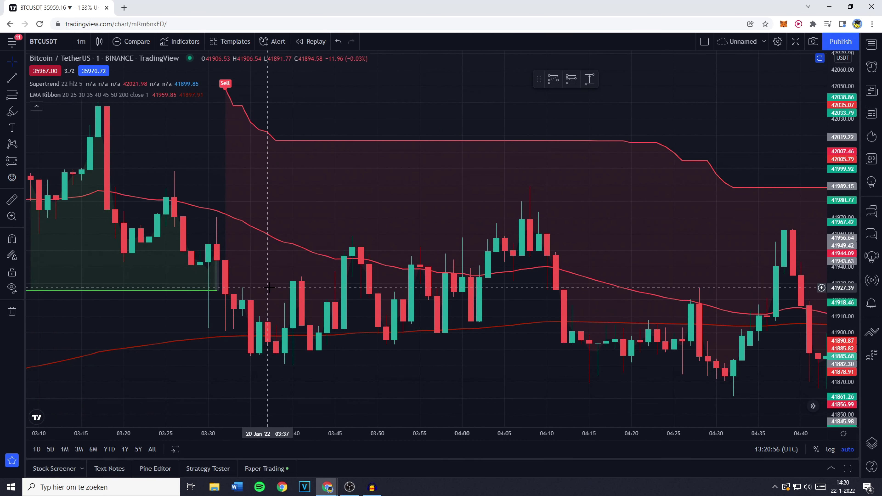
left_click_drag(458, 368, 191, 369)
left_click_drag(657, 362, 196, 361)
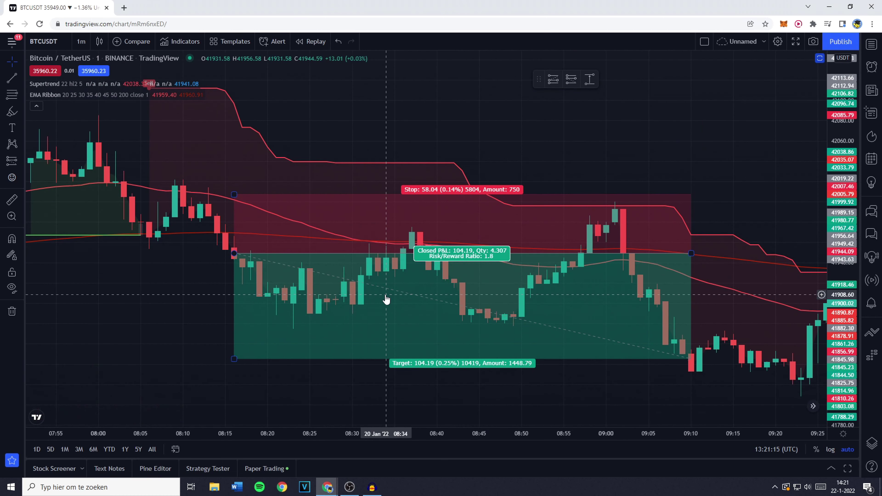
Delete the short position entered at 08:16 on 20 January and view the long position entered around 13:31.
left_click(380, 266)
key("Delete")
left_click_drag(465, 311, 72, 313)
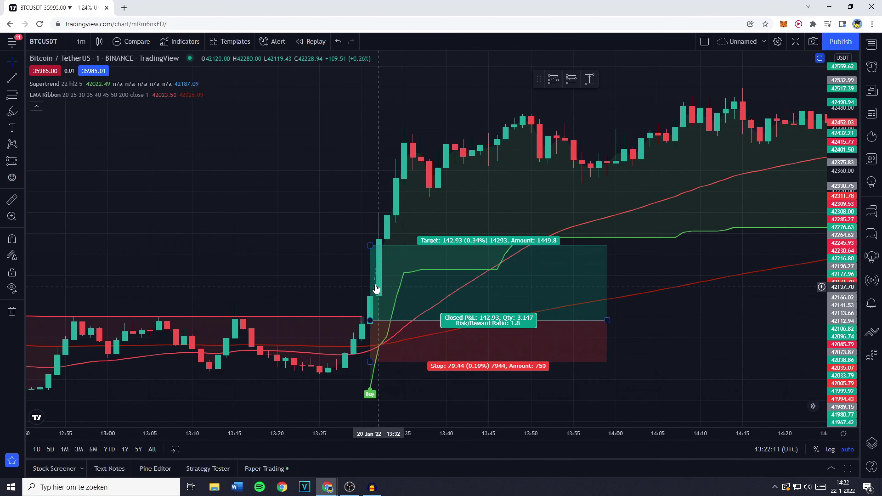
left_click_drag(390, 310, 398, 275)
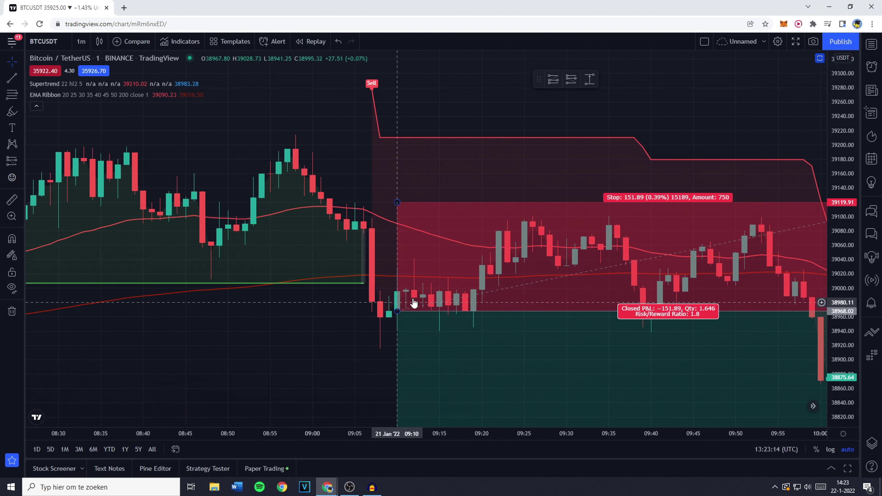
Examine the short positions entered at 01:10 and around 09:08 on 21 January through to their exits.
left_click_drag(441, 306, 423, 307)
left_click_drag(362, 331, 297, 328)
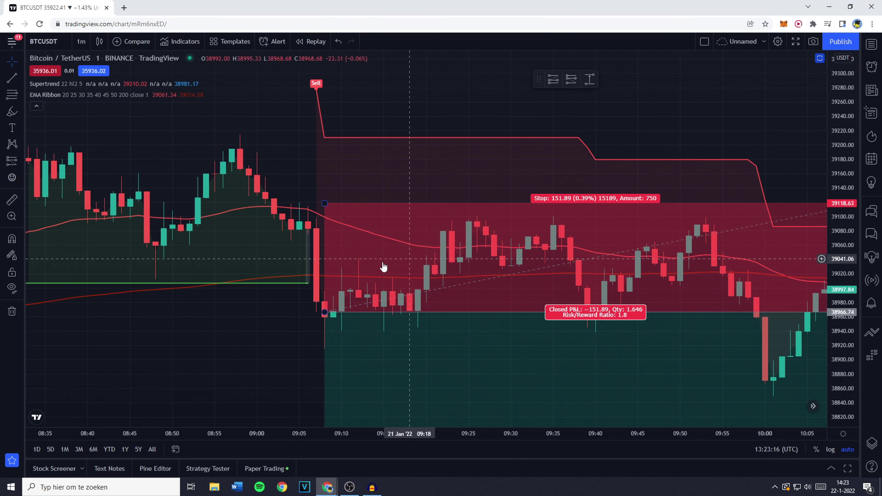
left_click_drag(258, 347, 53, 325)
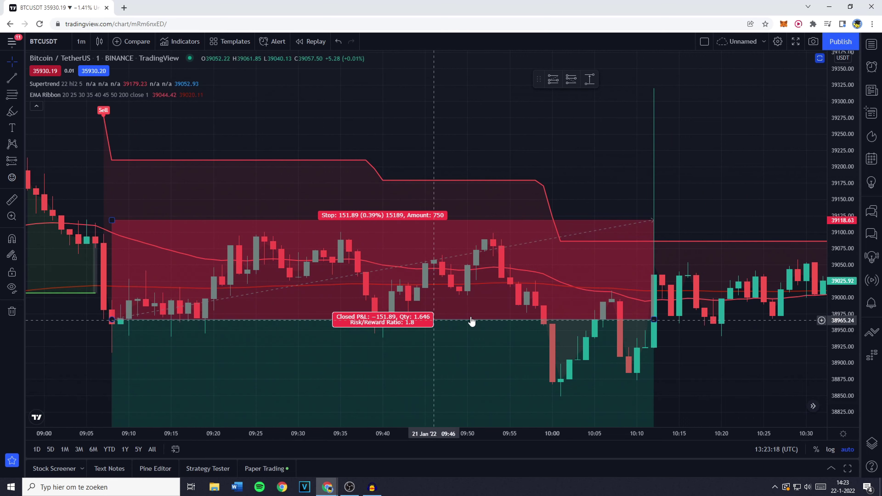
left_click(656, 319)
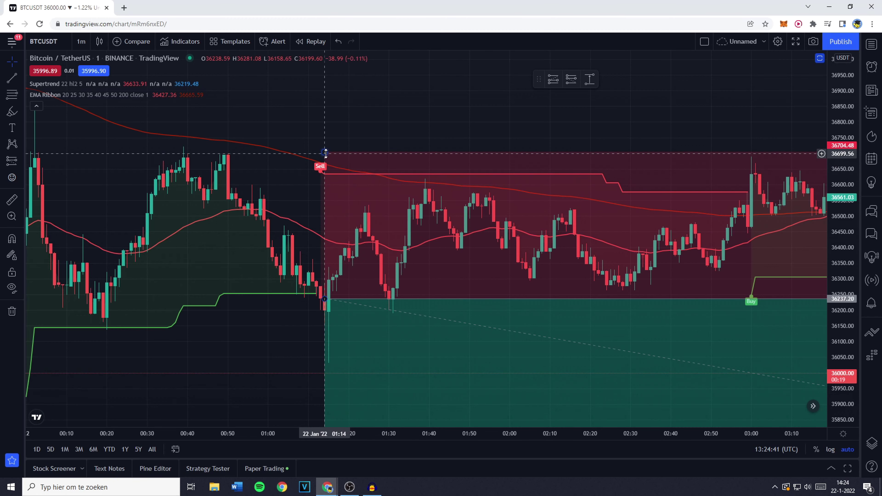
Examine the short position entered around 01:15 on 22 January up to its target and the signals after it.
left_click_drag(253, 285, 327, 262)
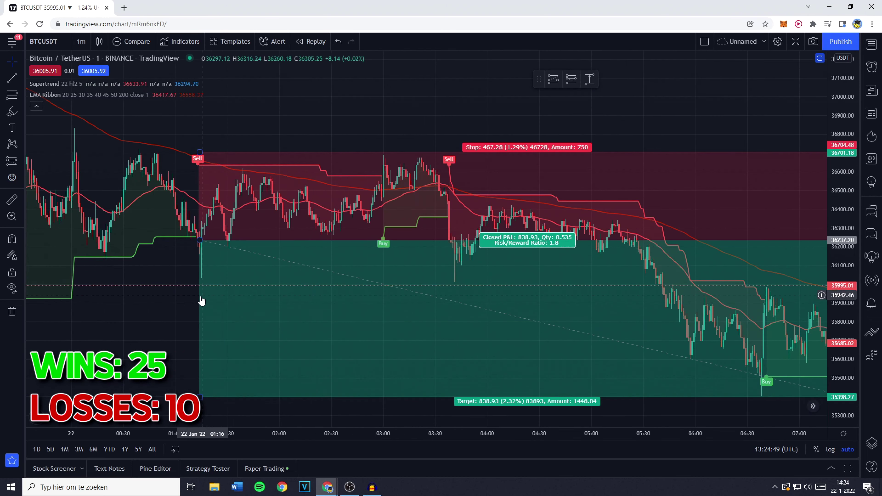
left_click_drag(146, 305, 26, 310)
left_click_drag(512, 402, 485, 402)
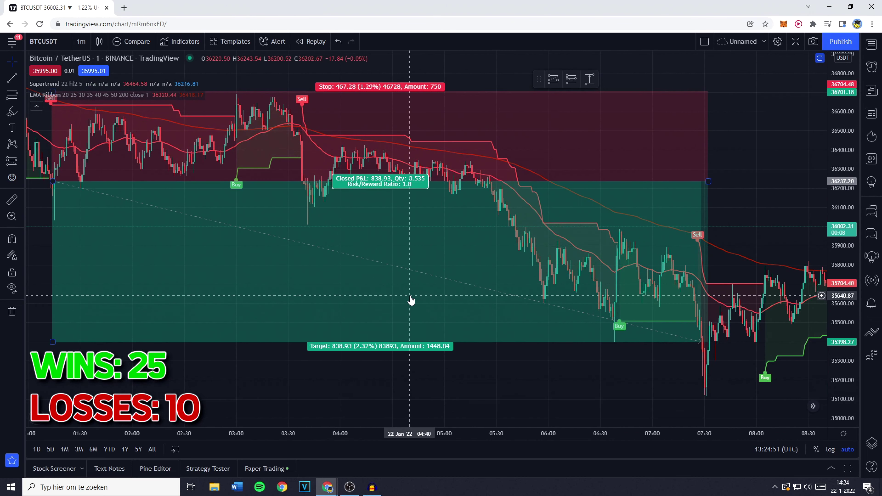
scroll(411, 300, "down", 10)
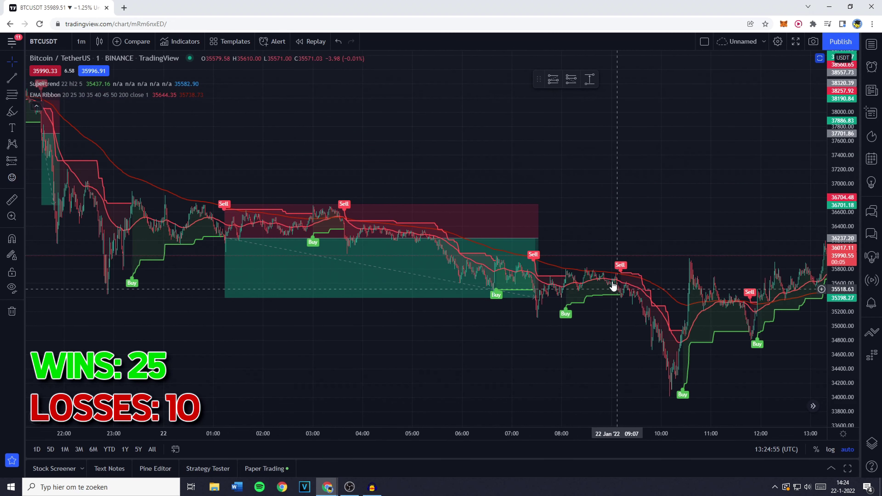
scroll(555, 368, "left", 5)
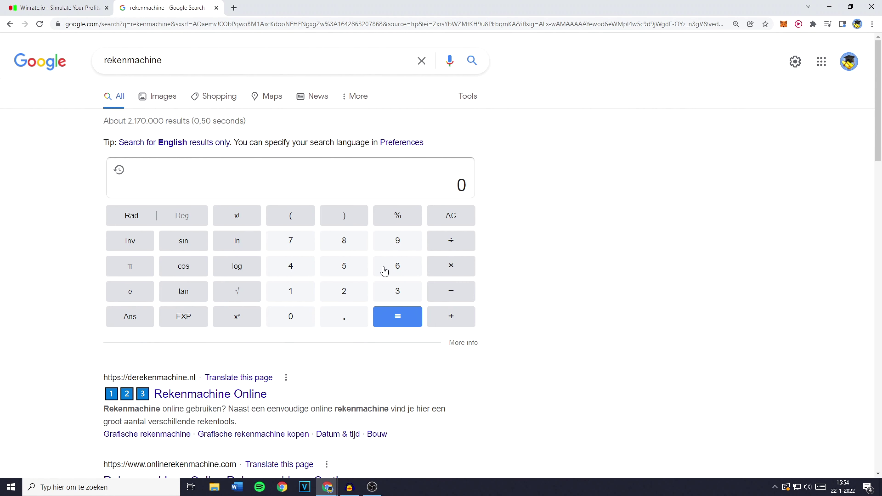
Divide the 25 winning trades by the 35 total trades in the Google calculator.
left_click(355, 291)
left_click(353, 273)
left_click(438, 244)
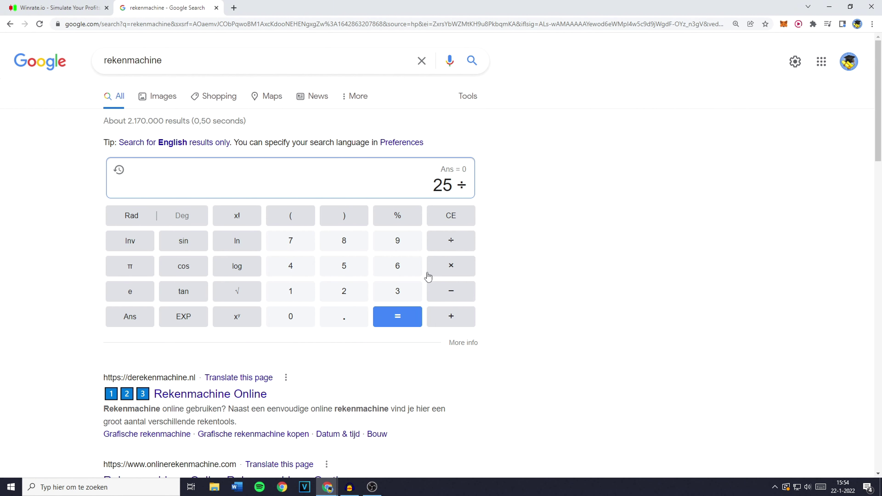
left_click(396, 292)
left_click(402, 322)
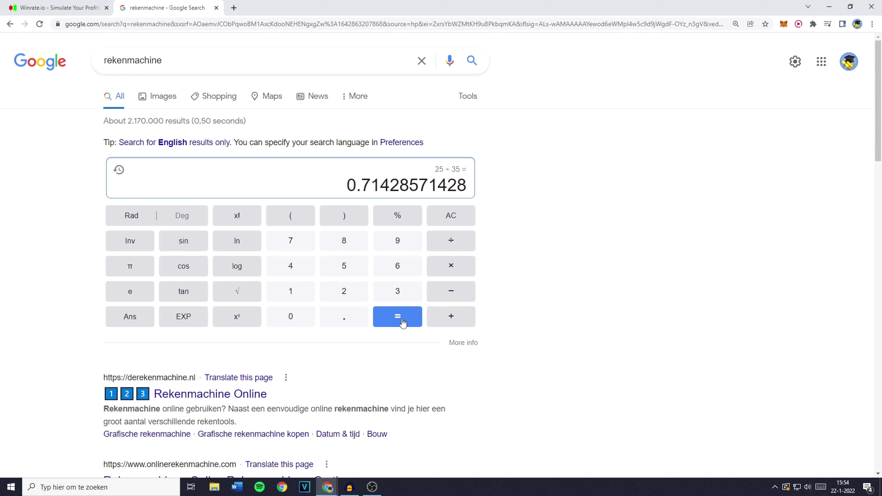
Multiply the win ratio by 100 to express it as a percentage.
left_click(458, 273)
left_click(290, 290)
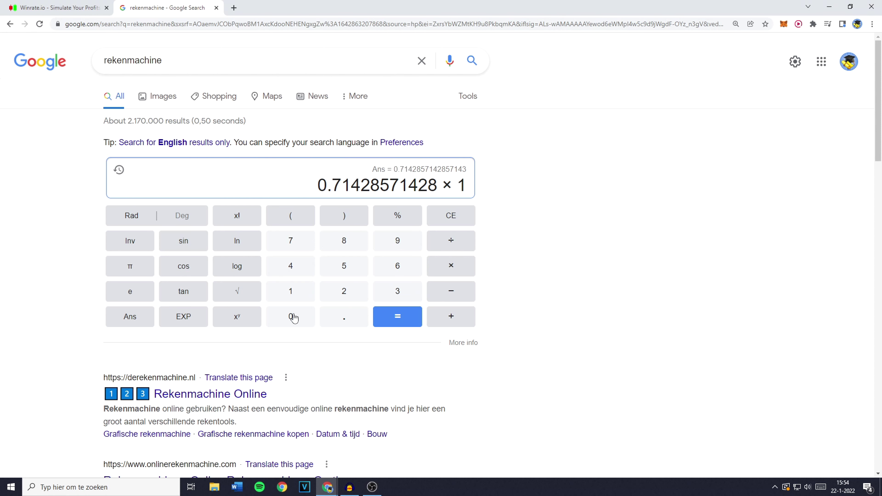
left_click(291, 315)
left_click(291, 316)
left_click(399, 317)
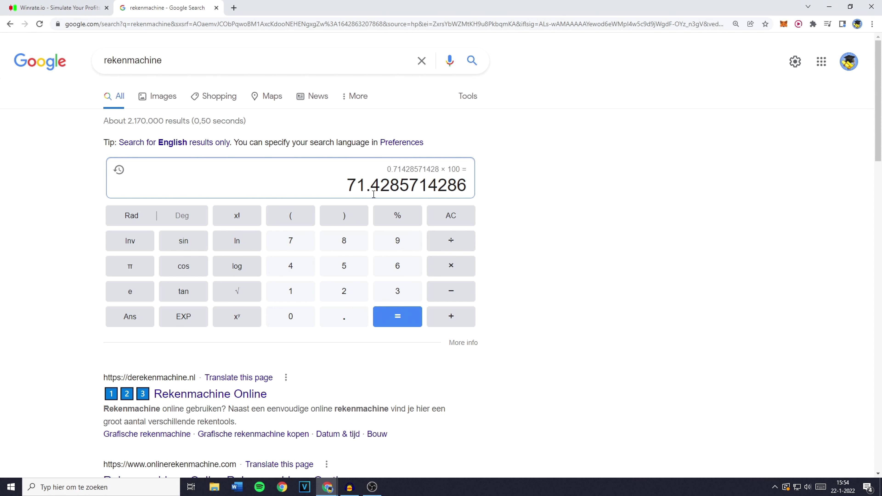
Switch to winrate.io and set starting balance 1000 USD, win rate 71.4%, take profit 1.8% and stop loss 1%.
left_click(58, 8)
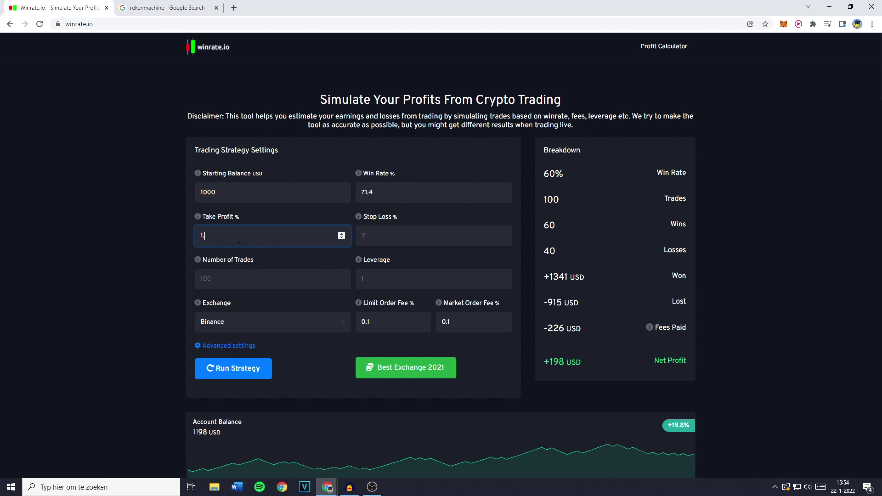
left_click(382, 235)
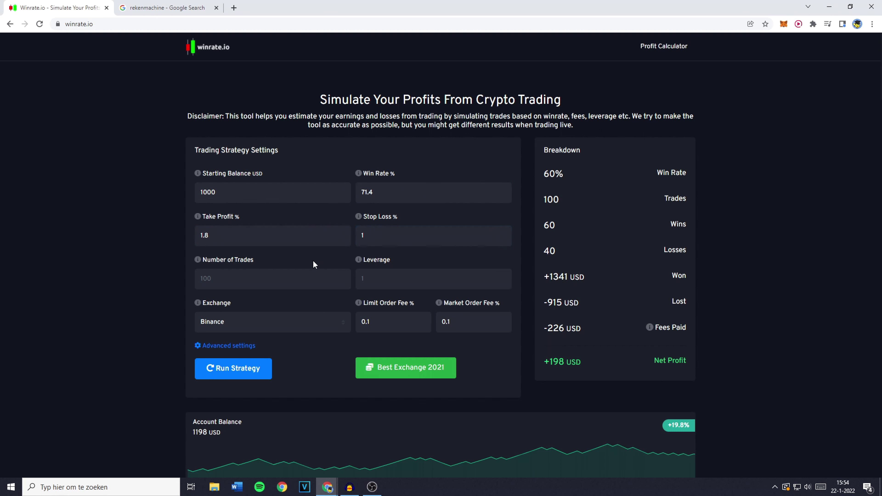